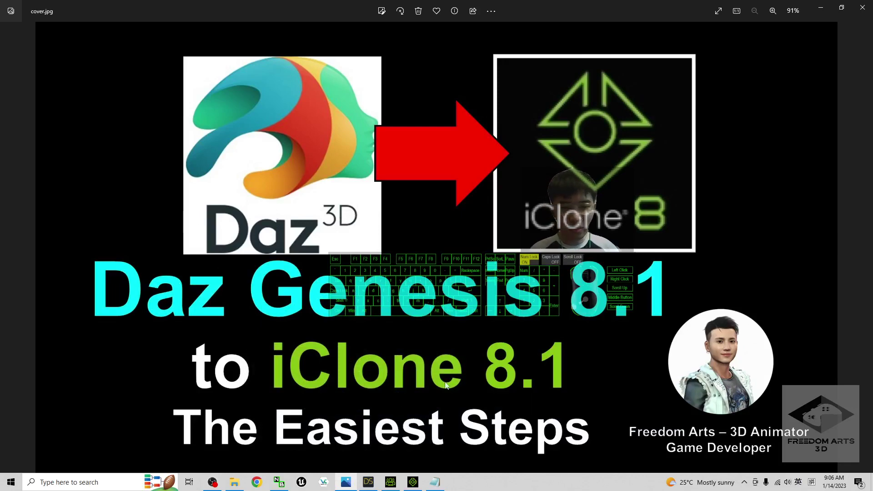
Preview the DAZ Studio scene and iClone 8 from the cover image, ending on DAZ Studio
click(821, 8)
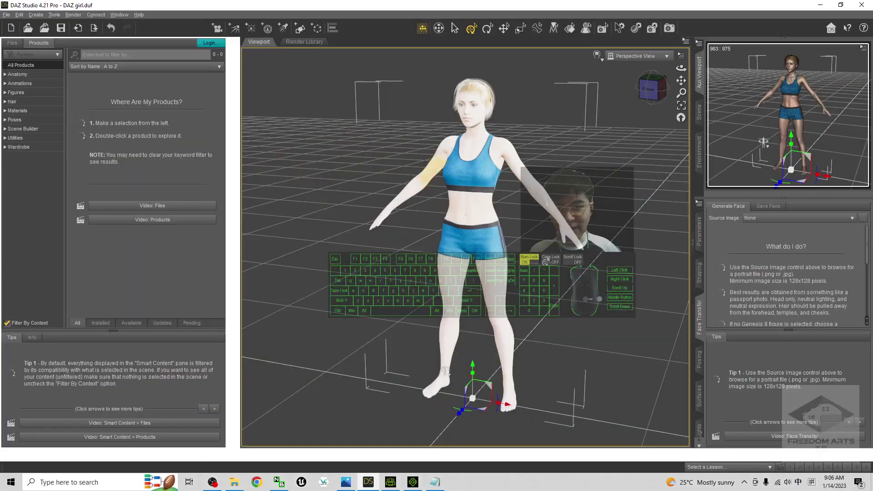
click(822, 6)
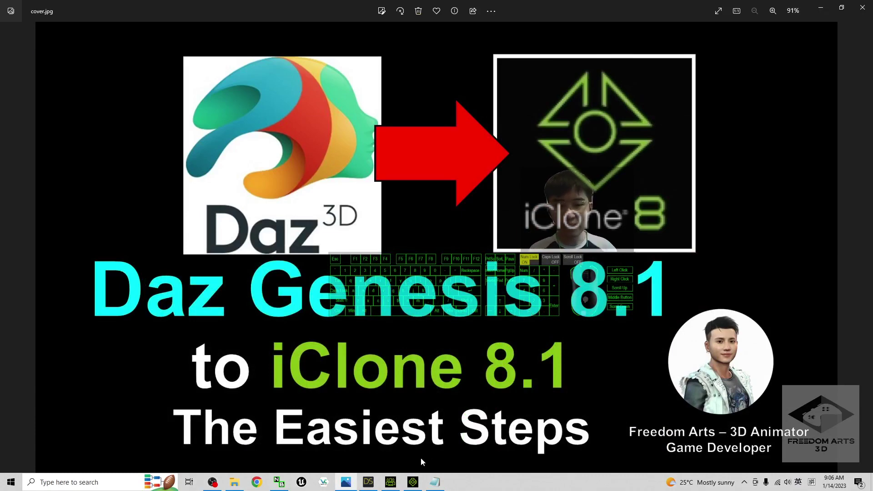
click(412, 483)
click(412, 482)
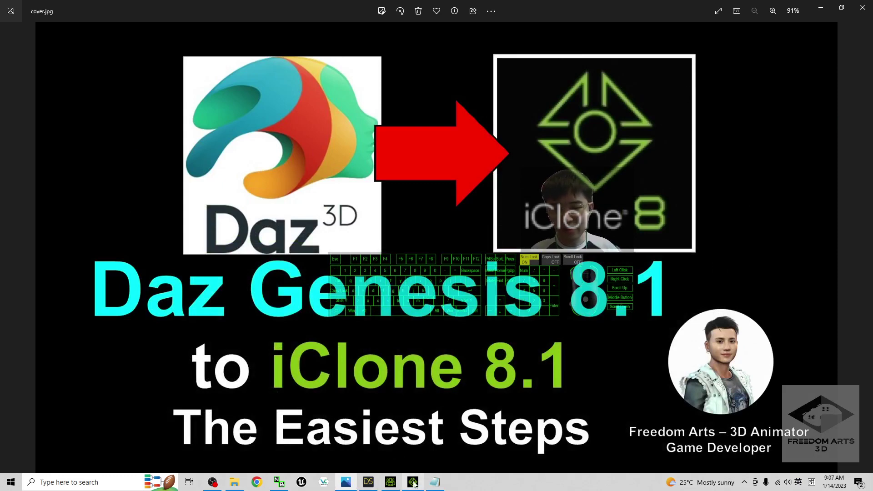
click(367, 483)
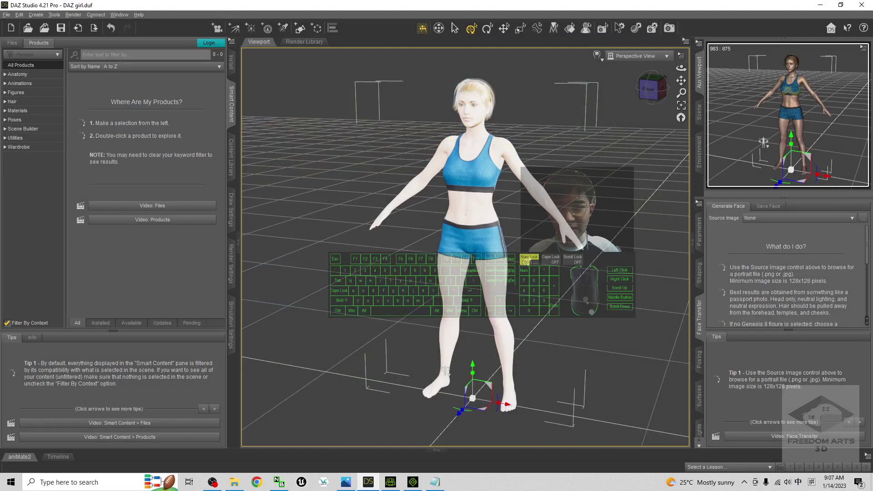
scroll(569, 311, down, 2)
scroll(569, 312, down, 1)
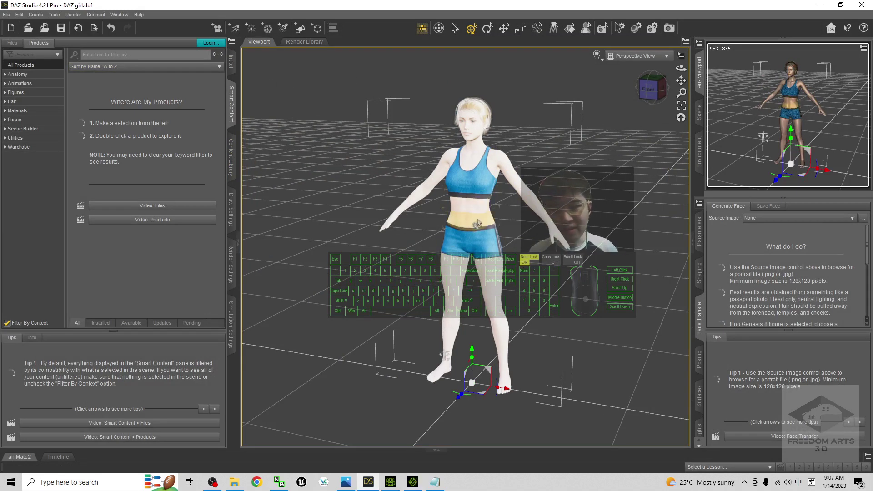
Show Character Creator 4's Headshot panel and iClone 8 in turn, then reveal DAZ Studio again
click(391, 483)
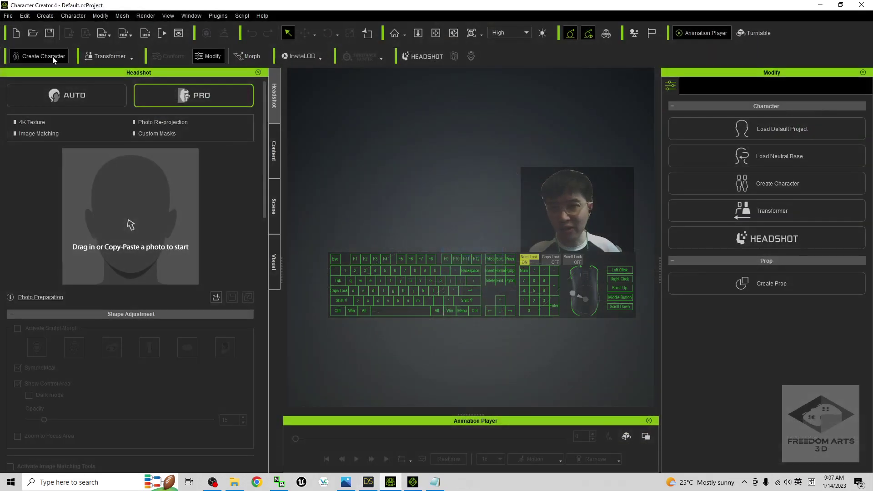
click(821, 5)
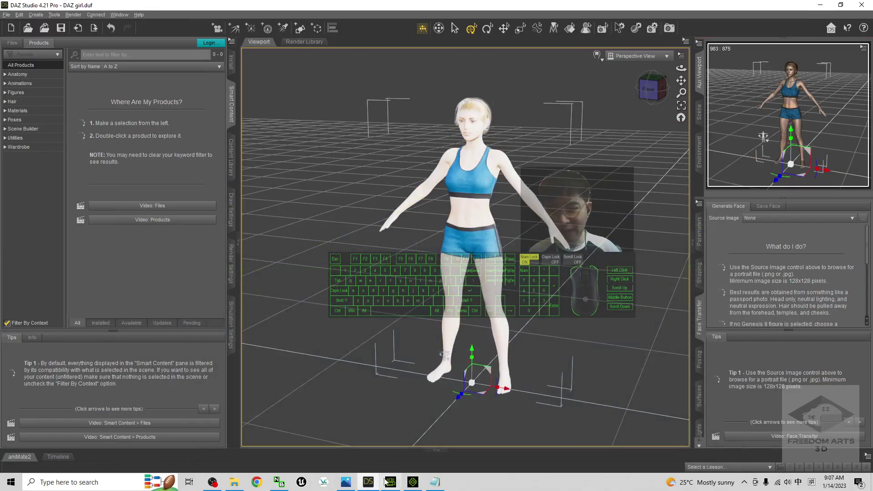
click(391, 483)
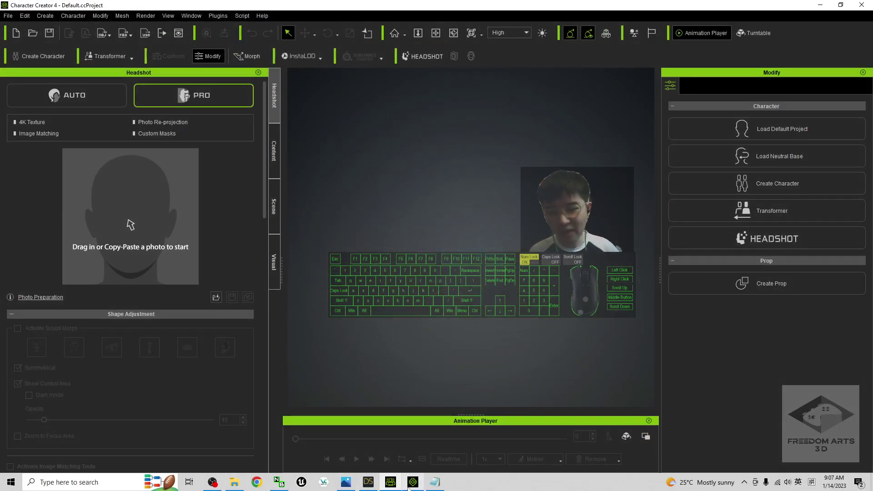
mouse_move(413, 482)
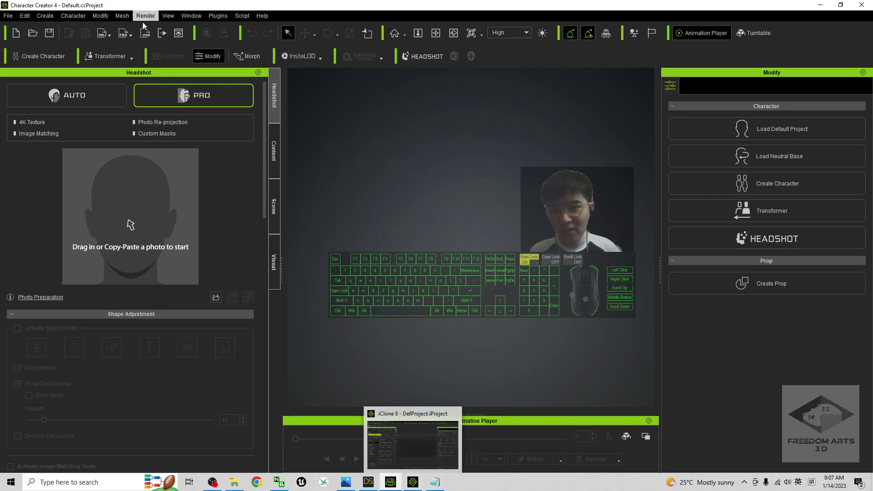
click(412, 482)
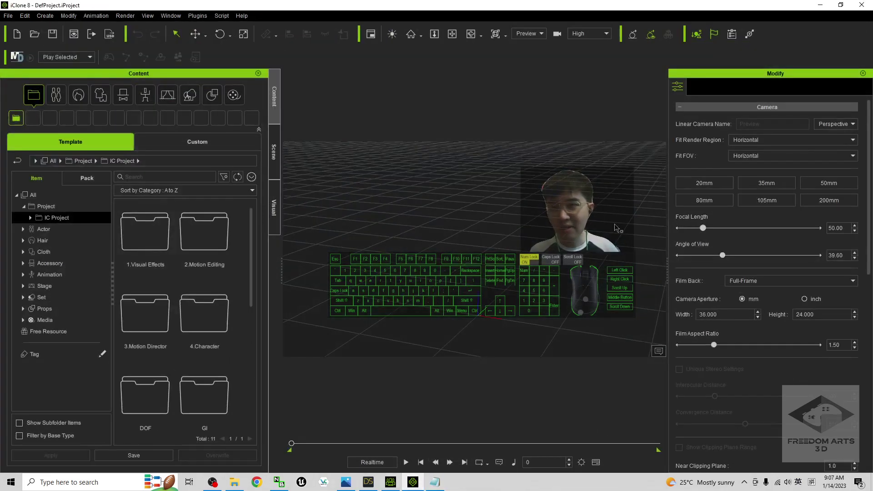
click(821, 5)
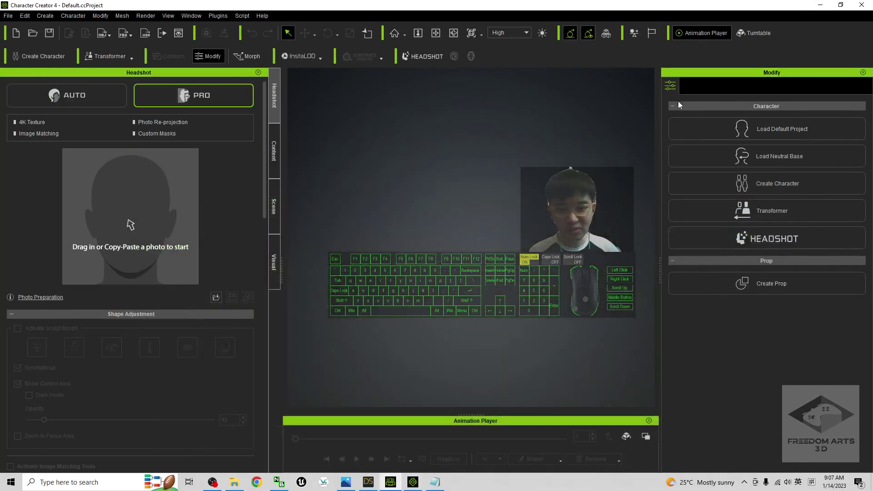
Shrink DAZ Studio to a centred window and start File > Export for the female figure
click(819, 5)
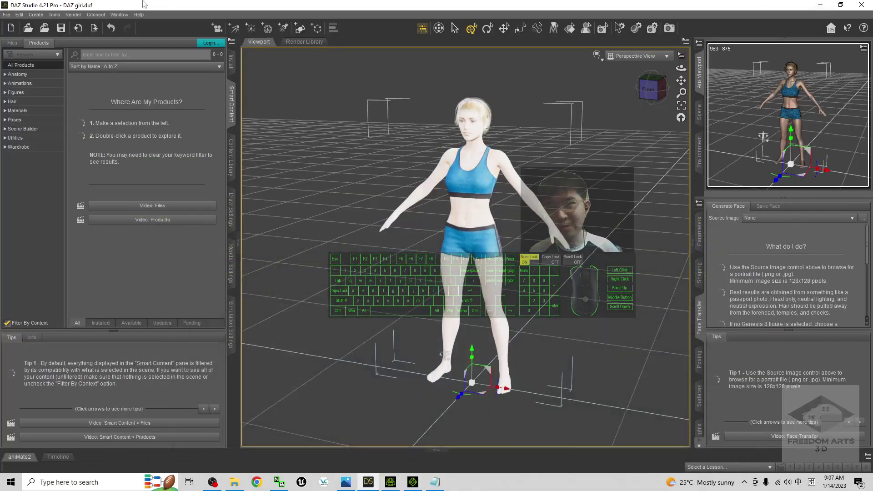
drag(67, 8, 505, 72)
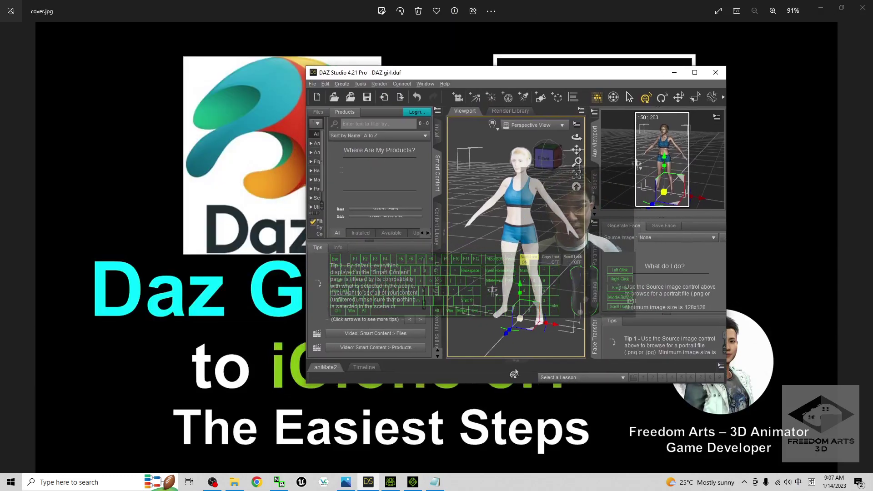
click(821, 10)
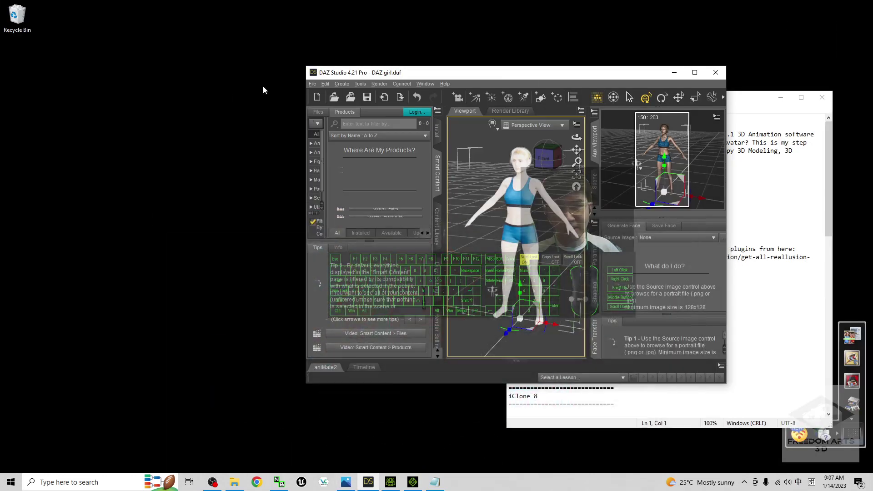
click(313, 85)
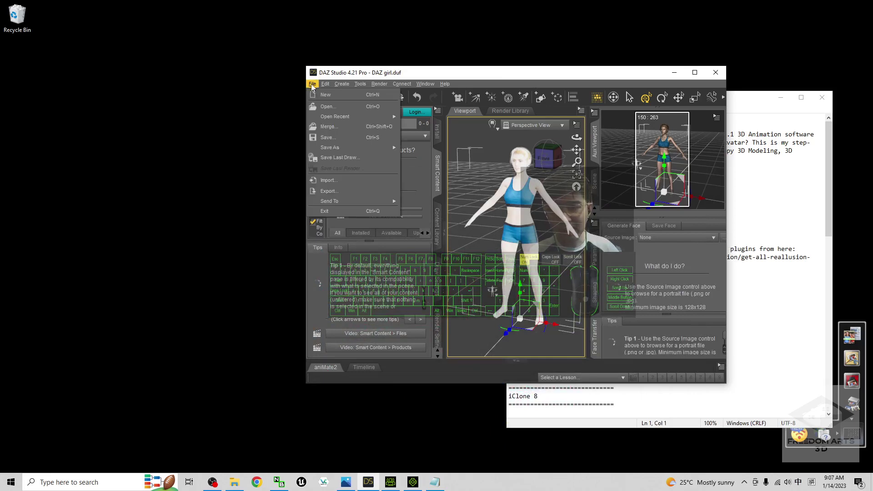
click(345, 194)
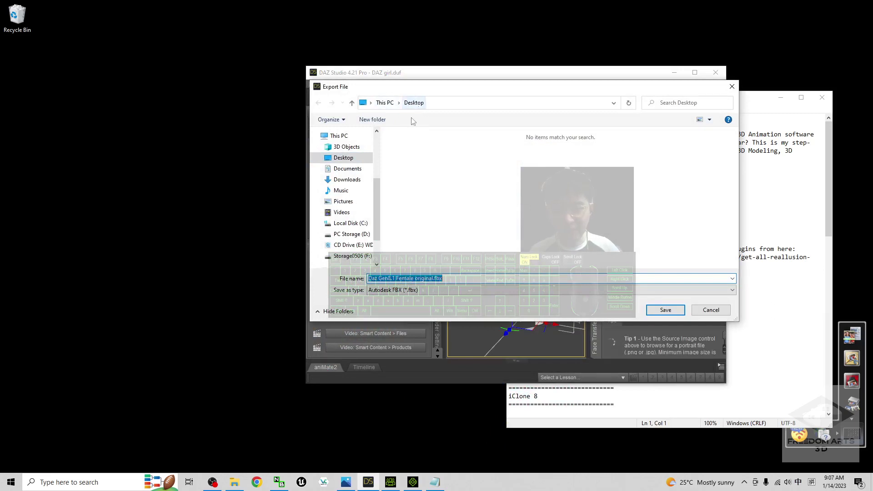
Name the export Daz Gen8.1 Female original.fbx on the Desktop and confirm the save
click(394, 278)
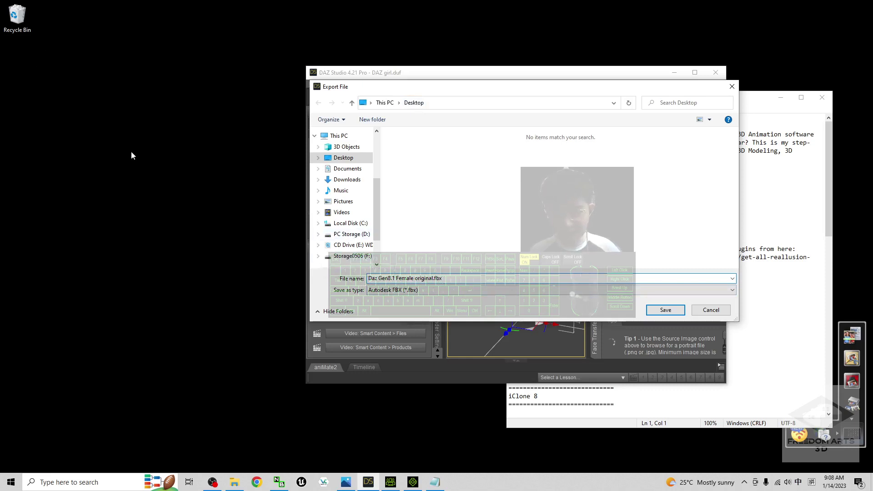
right_click(40, 103)
click(106, 30)
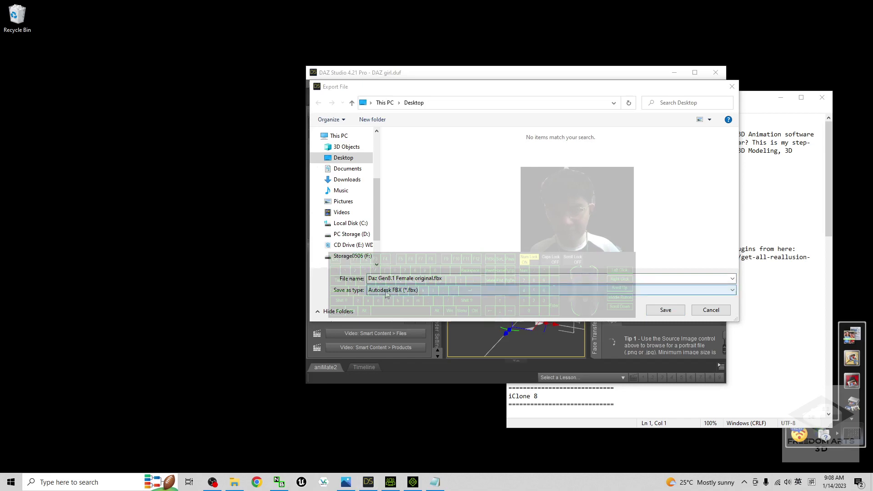
click(677, 314)
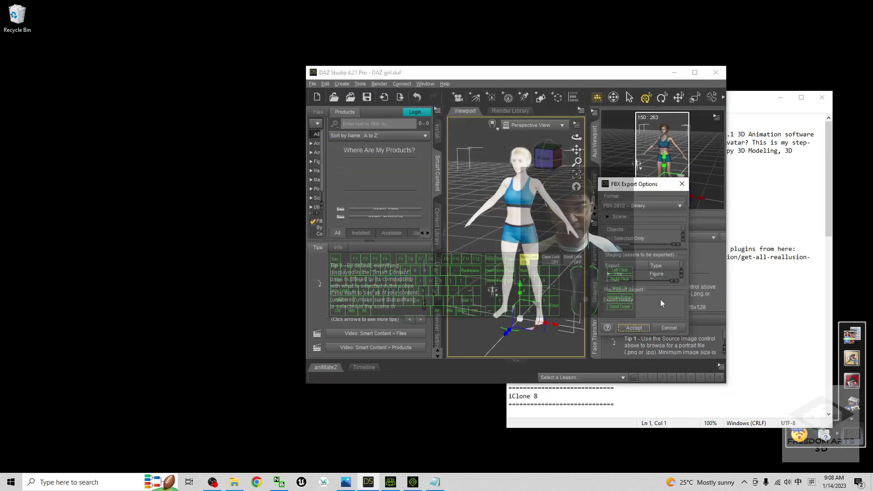
Accept the FBX export options, then review the Daz Studio download link in the notes
click(636, 329)
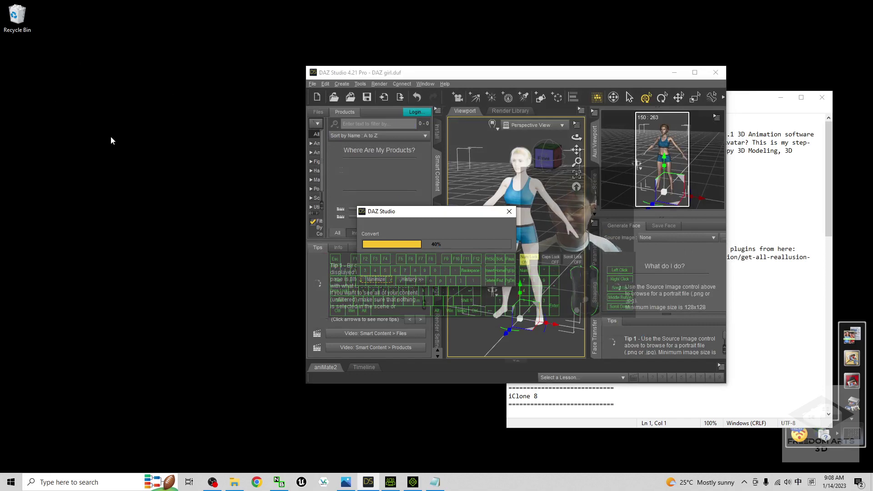
click(778, 204)
drag(751, 99, 743, 74)
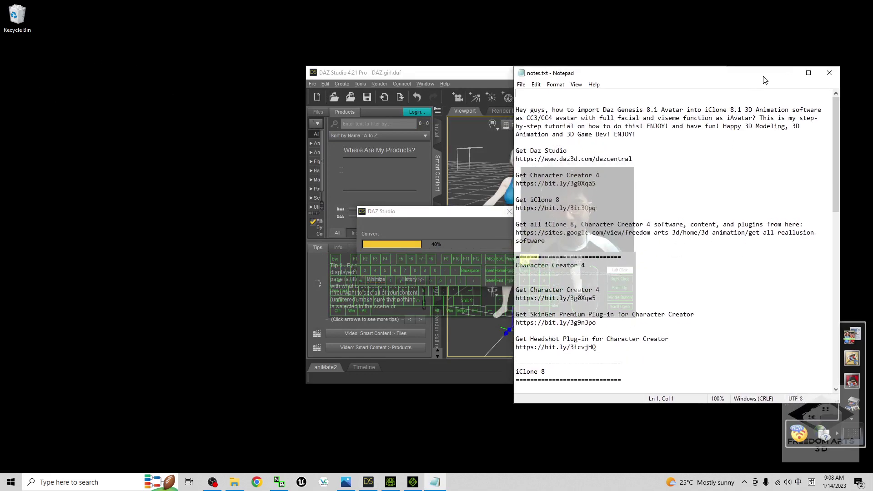
drag(516, 150, 646, 172)
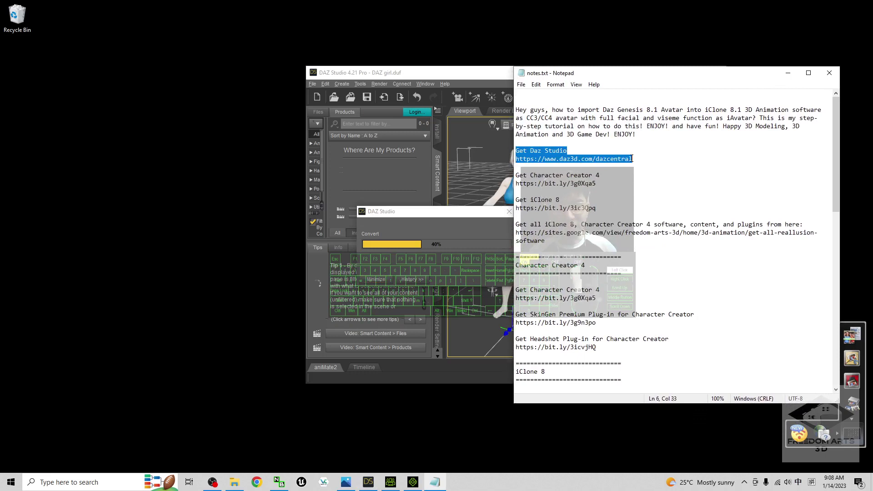
click(556, 158)
drag(634, 159, 516, 152)
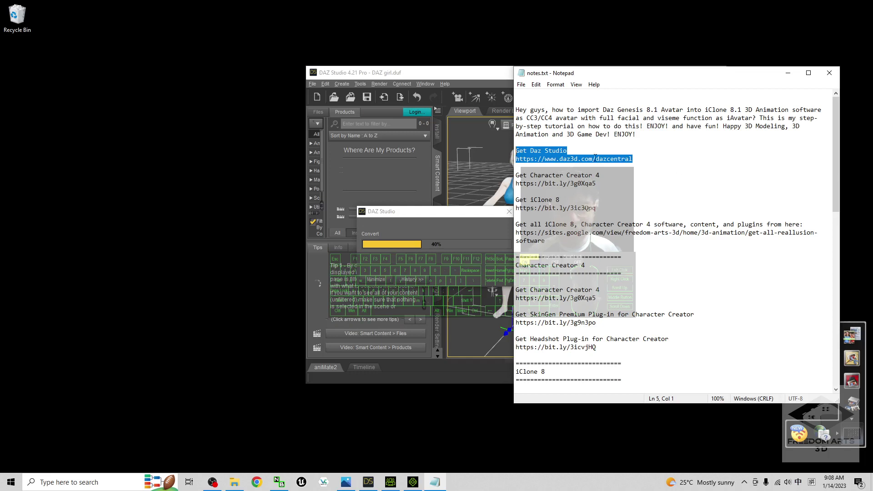
click(516, 167)
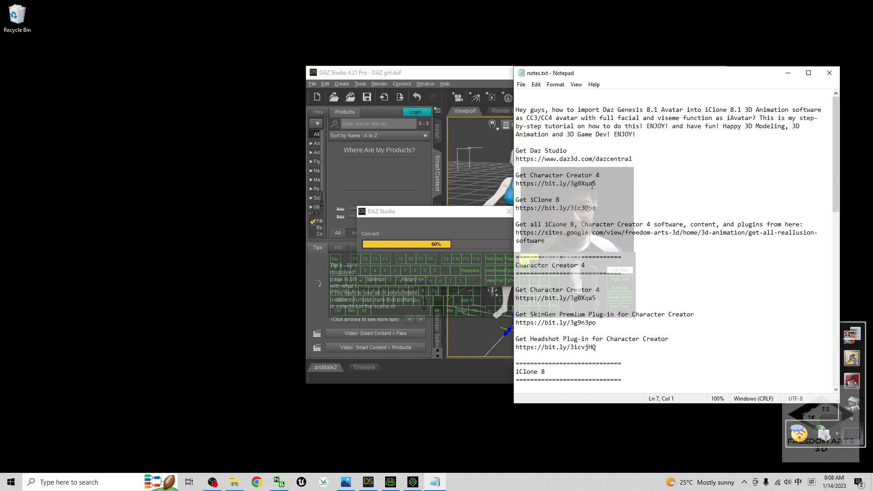
Review the Character Creator 4 and iClone 8 links, hide the notes and select the exported FBX
mouse_move(517, 176)
mouse_down()
mouse_move(597, 184)
mouse_move(516, 175)
mouse_up()
click(572, 191)
click(600, 200)
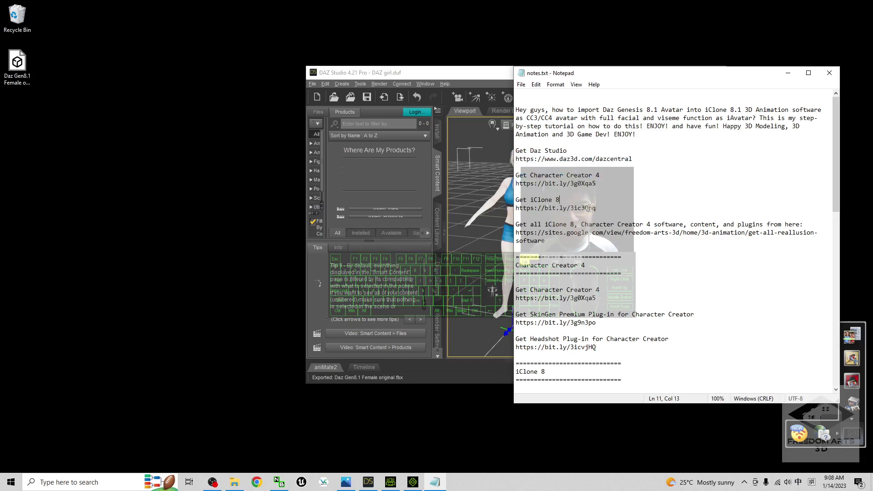
click(605, 207)
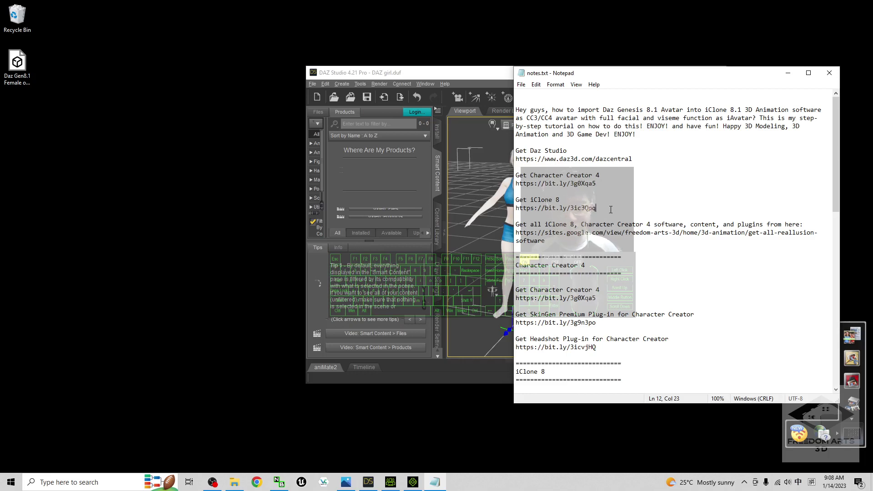
click(787, 73)
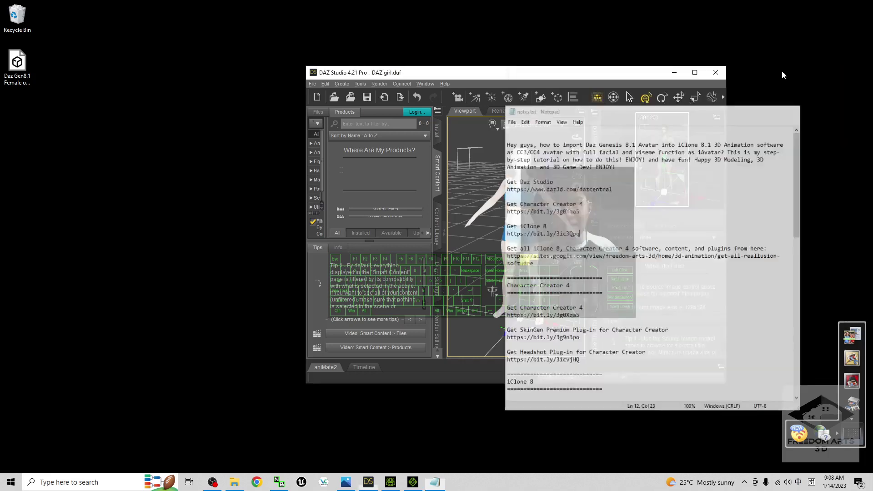
click(18, 69)
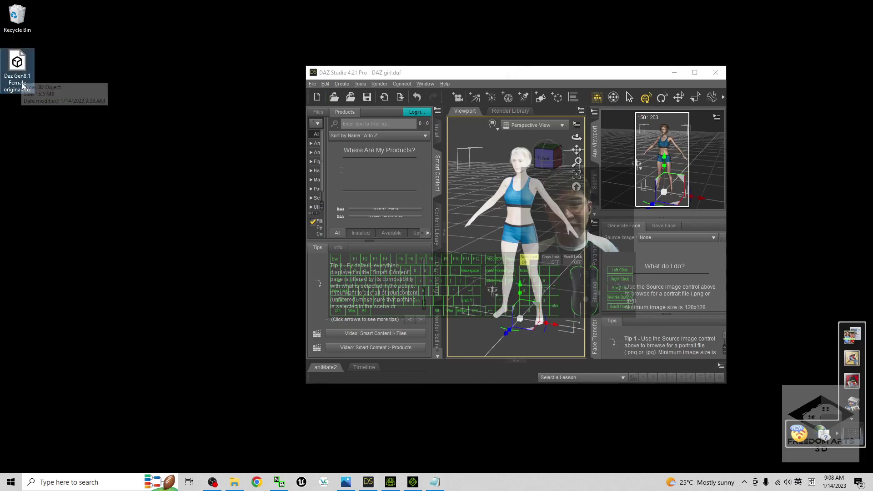
Bring Character Creator 4 up beside the desktop and choose Transformer conversion into a CC3+ character
click(675, 72)
click(391, 483)
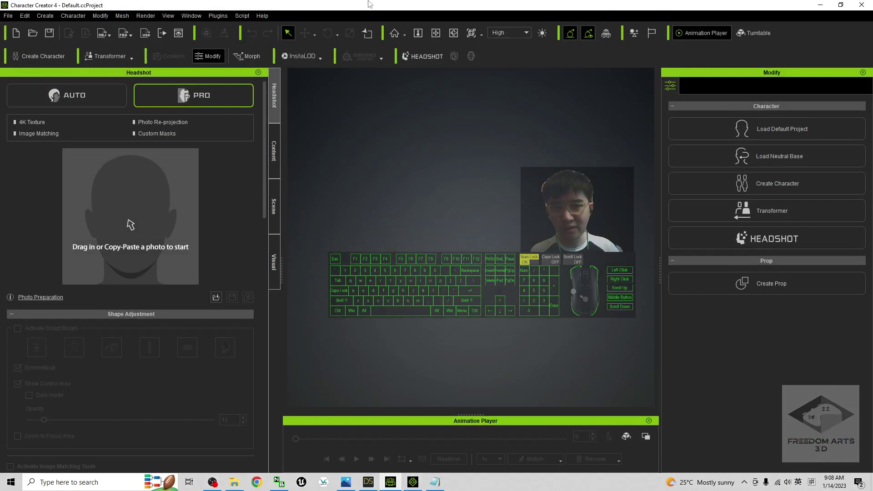
mouse_move(468, 2)
mouse_down()
mouse_move(493, 7)
mouse_move(485, 51)
mouse_up()
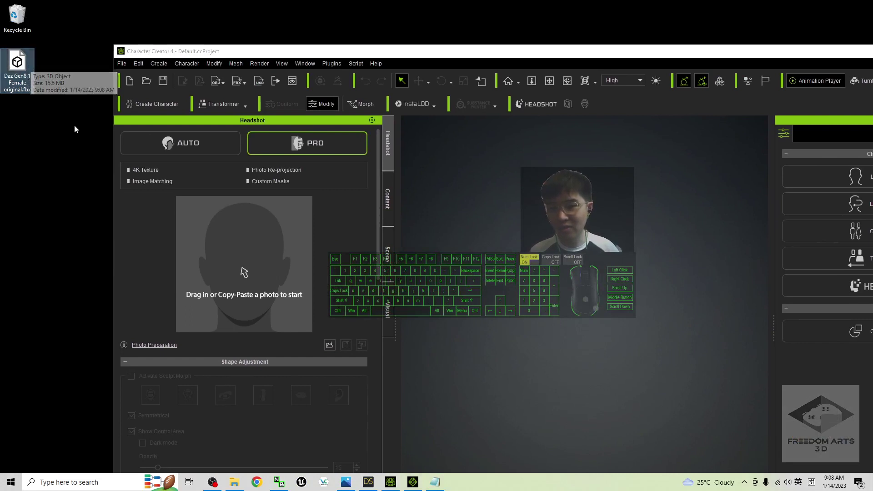
click(244, 104)
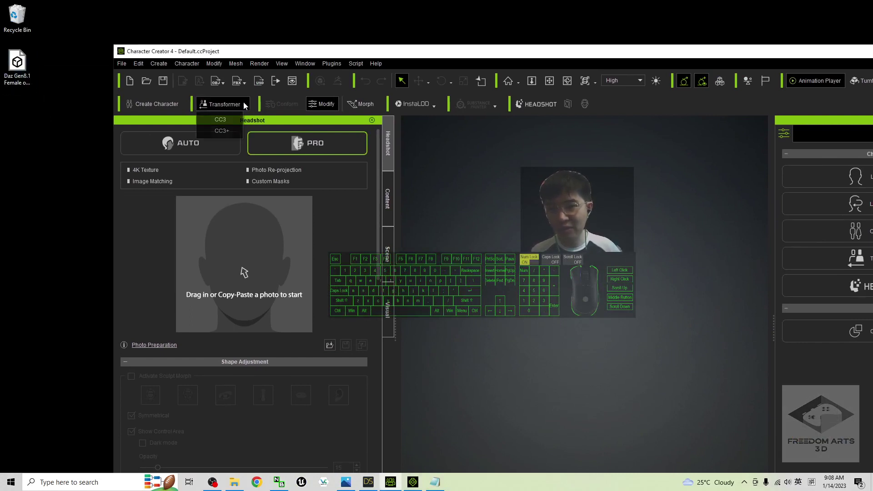
click(222, 130)
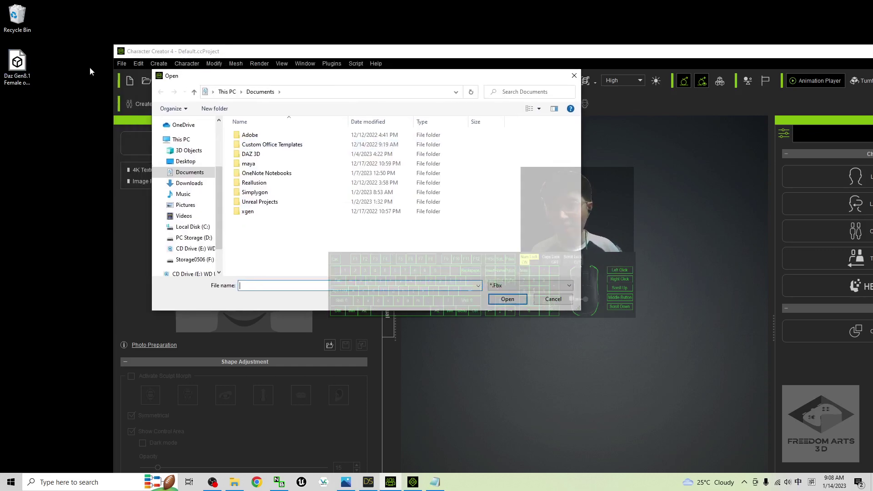
Import Daz Gen8.1 Female original.fbx from the Desktop for conversion
click(24, 69)
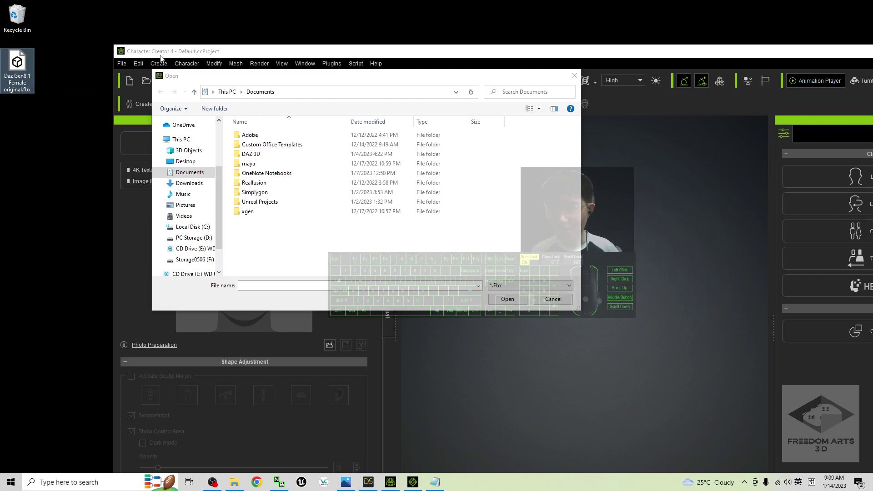
mouse_move(188, 150)
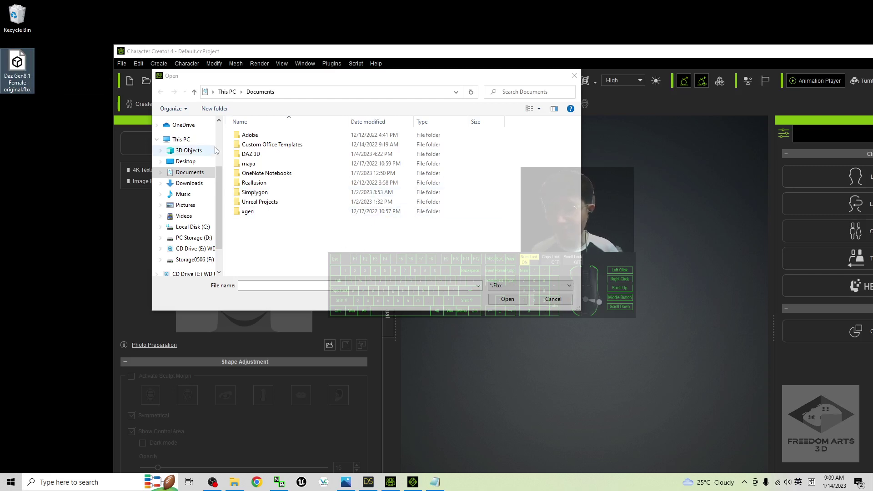
click(185, 161)
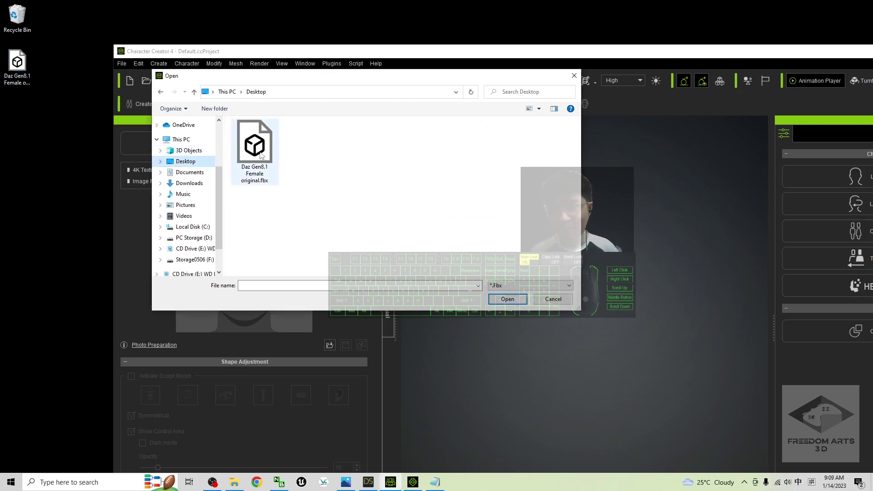
double_click(255, 146)
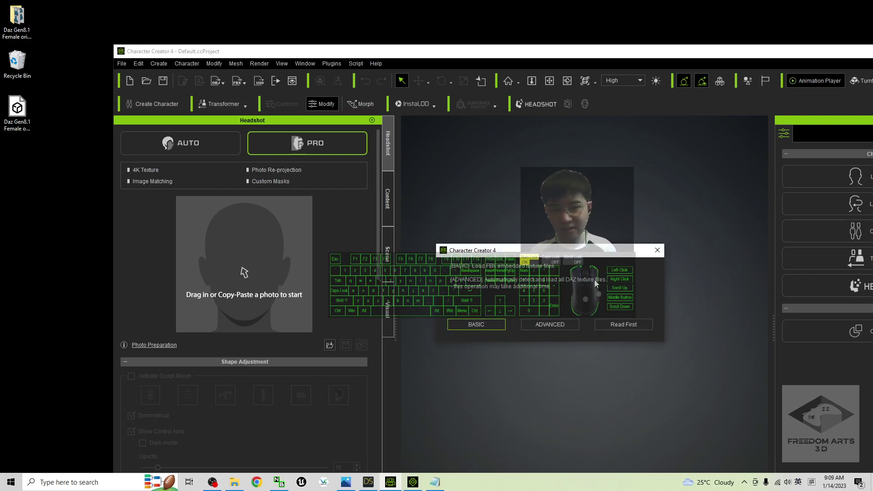
Load only the embedded textures, enable Bake Body Texture and confirm the asset import report
click(476, 325)
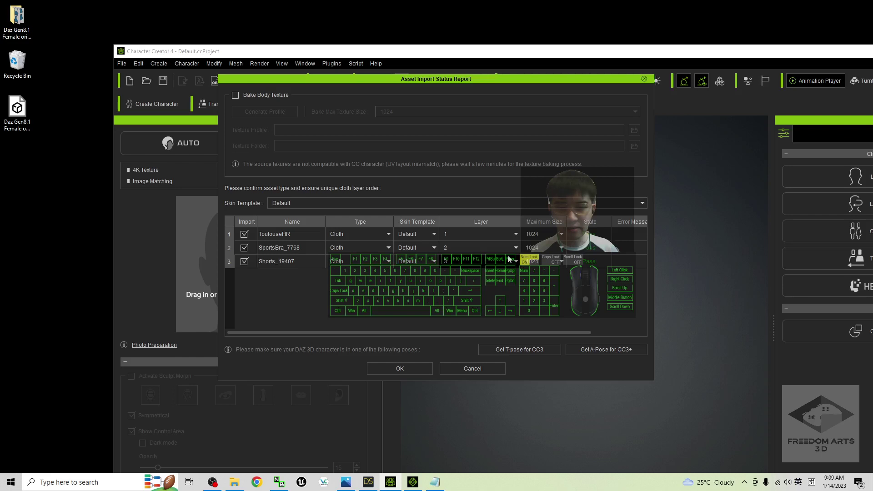
click(235, 96)
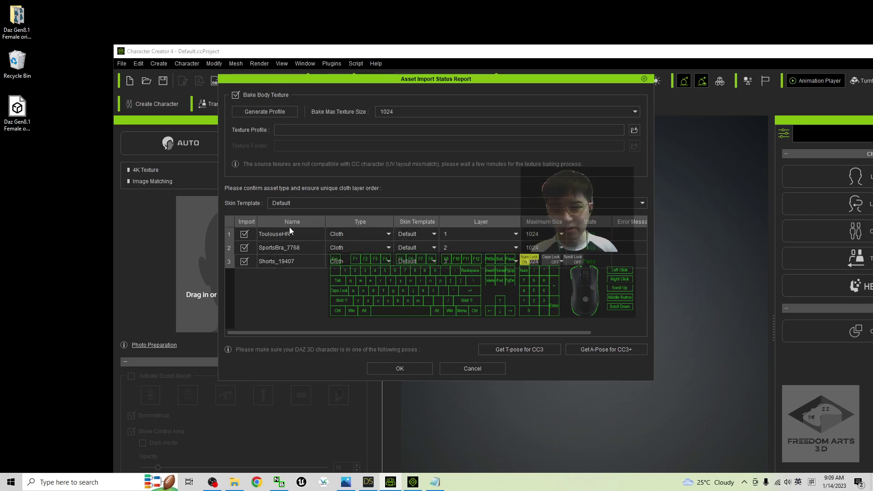
click(400, 369)
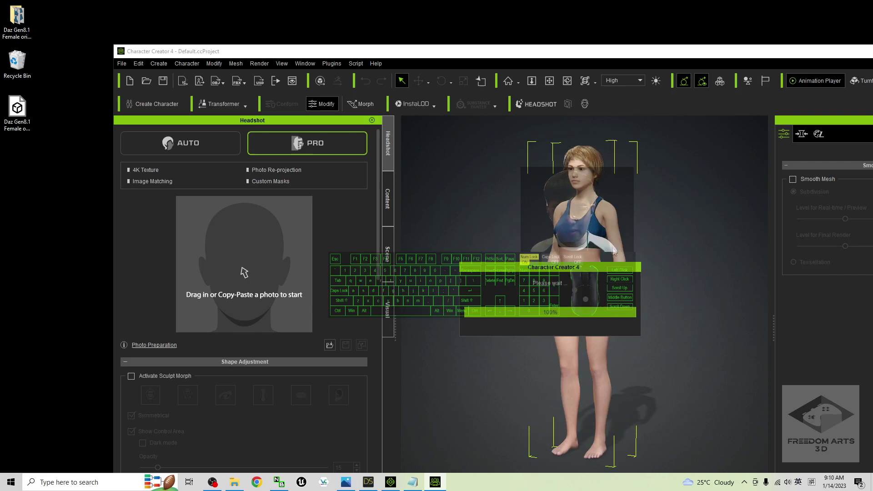
Apply the Calibration T-Pose from Content > Animation > Pose to the converted character
double_click(660, 53)
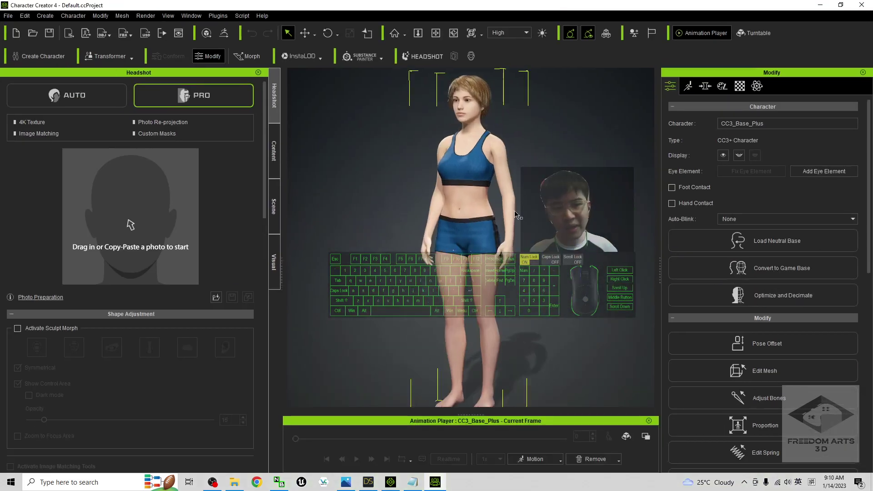
scroll(514, 158, up, 5)
key(f)
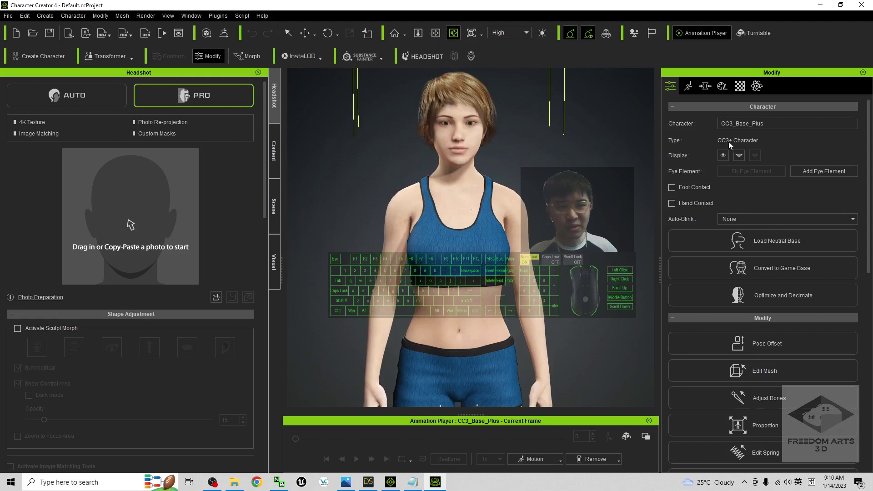
scroll(481, 339, down, 3)
scroll(481, 340, up, 6)
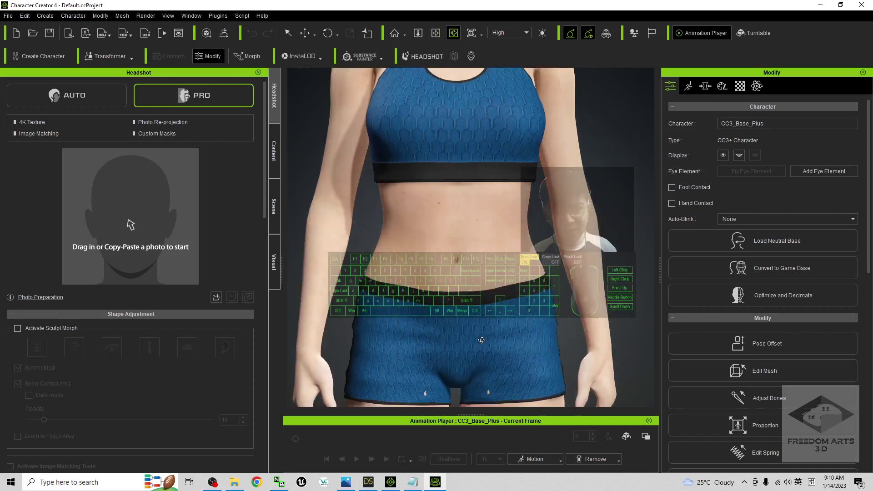
middle_drag(481, 340, 481, 205)
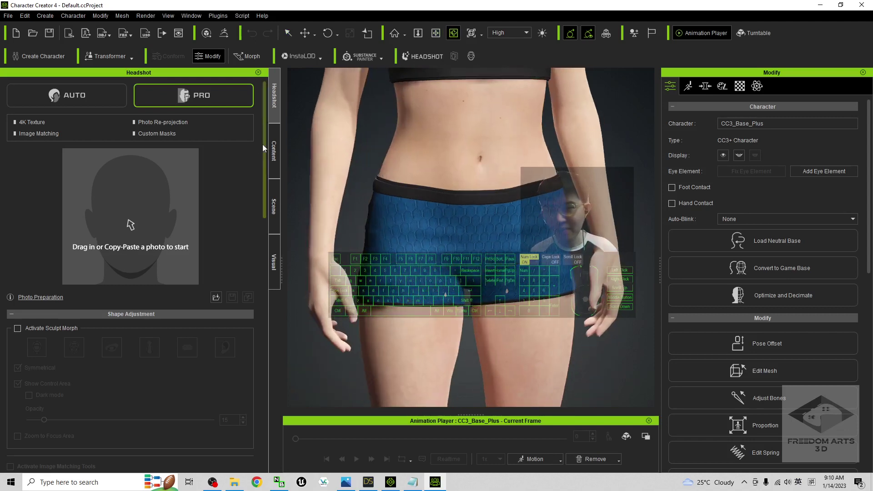
click(275, 150)
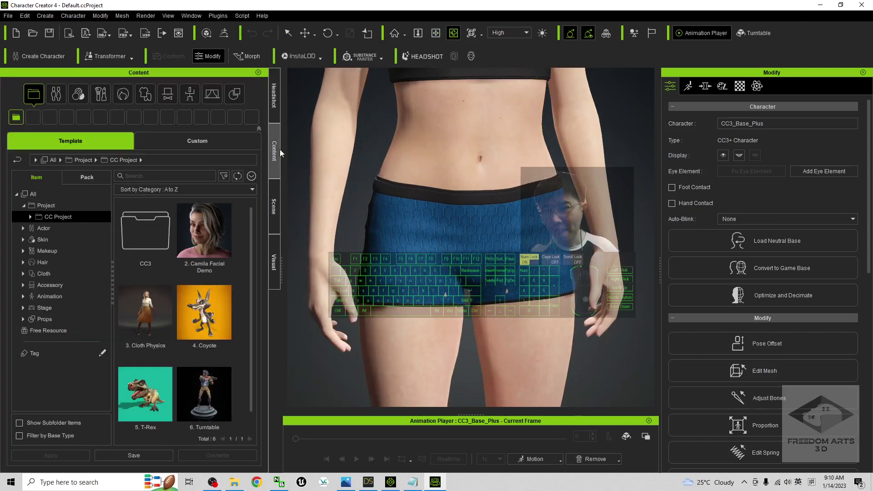
click(190, 94)
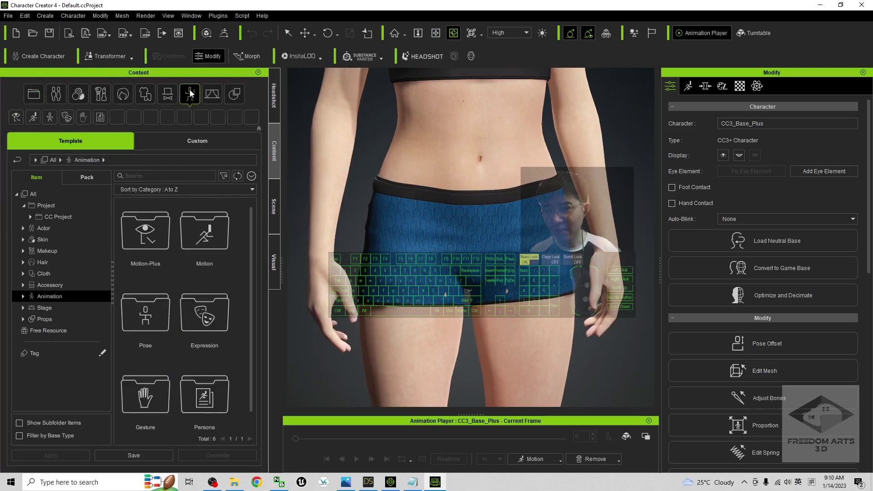
click(24, 296)
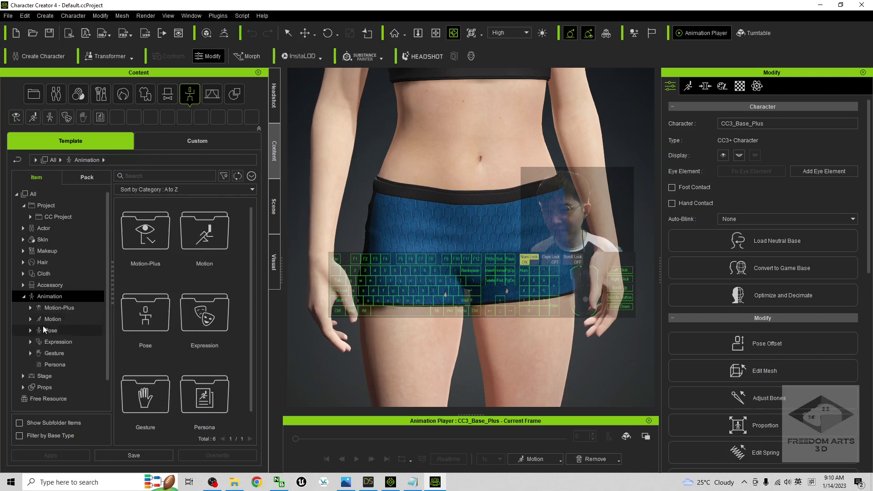
click(32, 329)
click(69, 364)
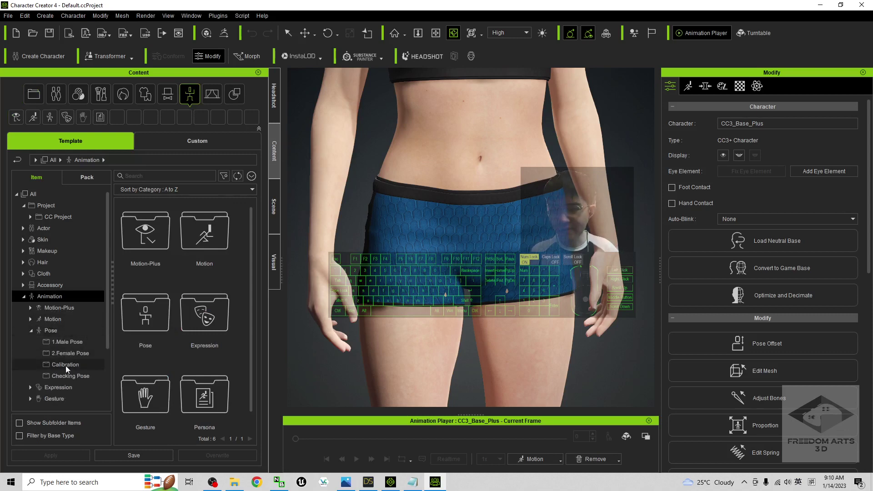
double_click(204, 394)
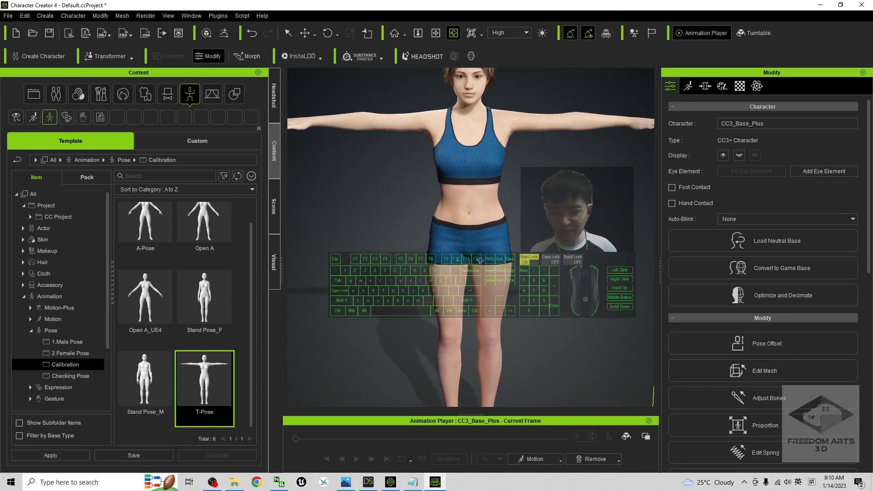
scroll(479, 261, up, 2)
scroll(479, 272, up, 3)
scroll(482, 327, up, 4)
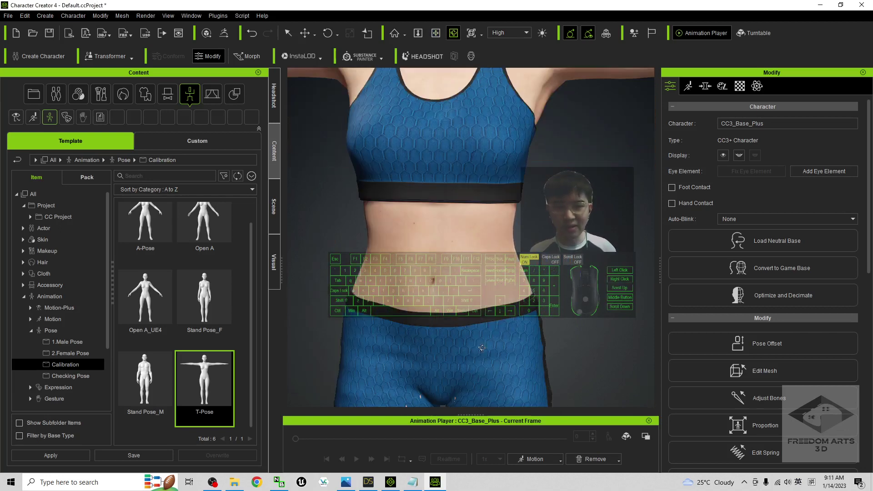
scroll(482, 347, up, 3)
scroll(471, 307, up, 3)
scroll(423, 273, up, 3)
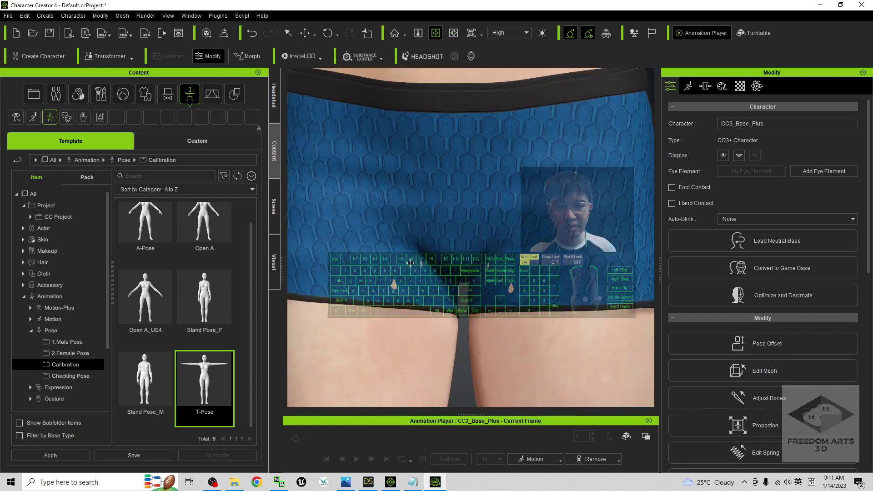
scroll(410, 263, down, 1)
scroll(404, 278, down, 2)
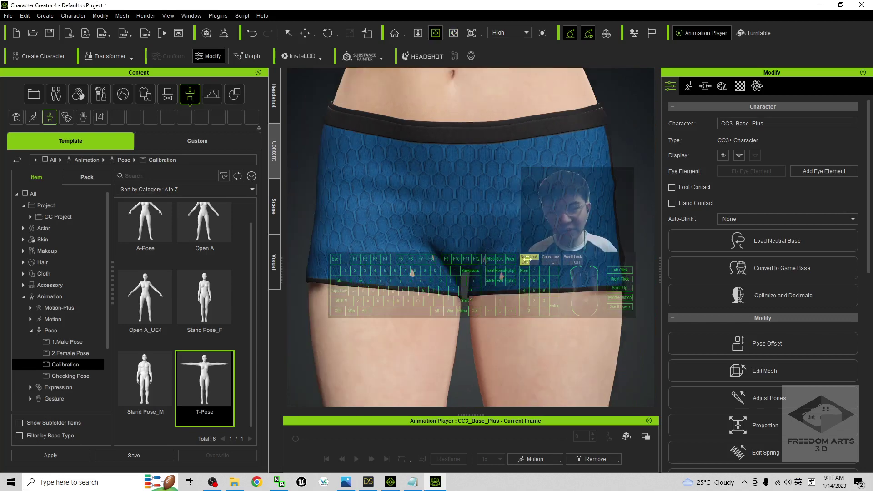
Select the shorts to bring up their cloth modify options
click(544, 246)
scroll(506, 216, up, 3)
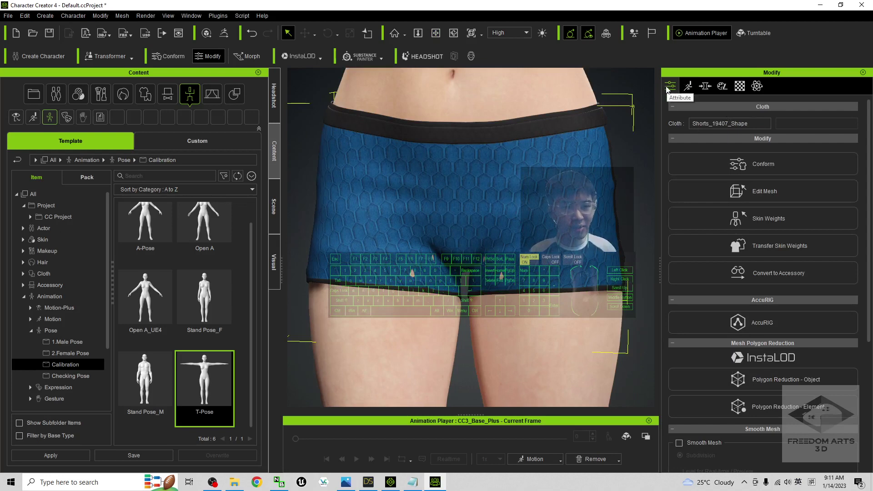
Sculpt the front of the shorts in Edit Mesh mode, undoing and redoing a stroke
click(767, 195)
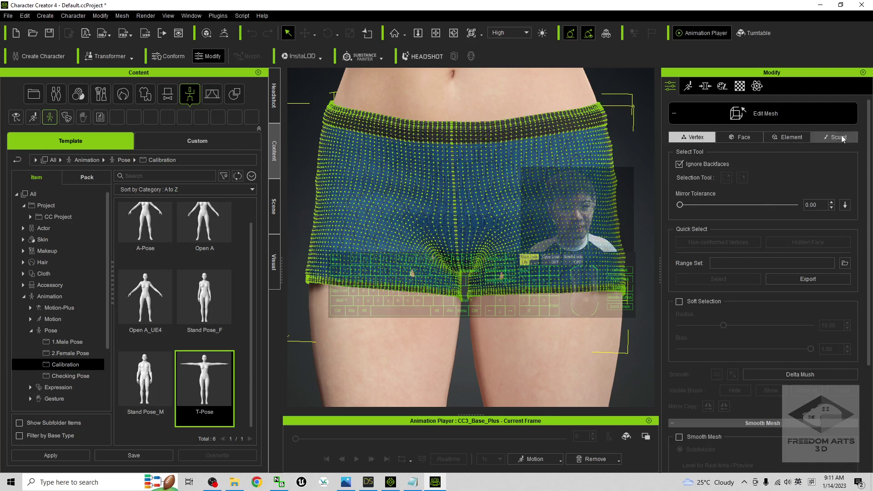
click(839, 138)
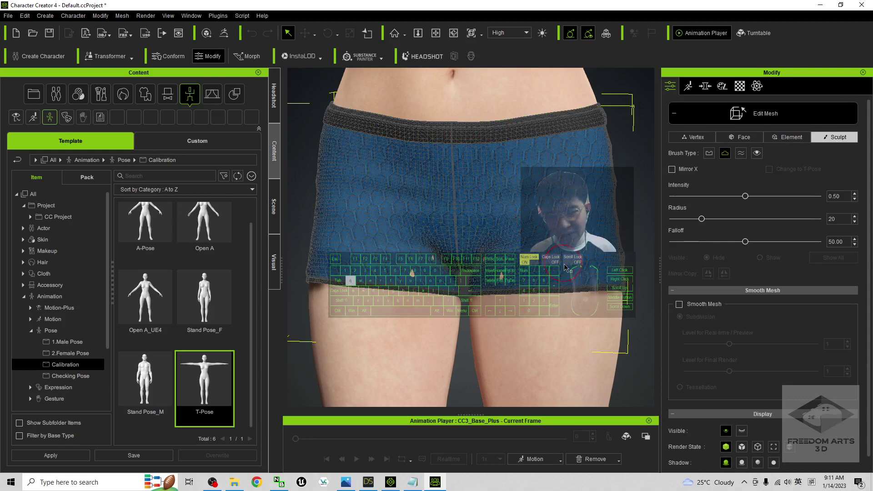
click(505, 282)
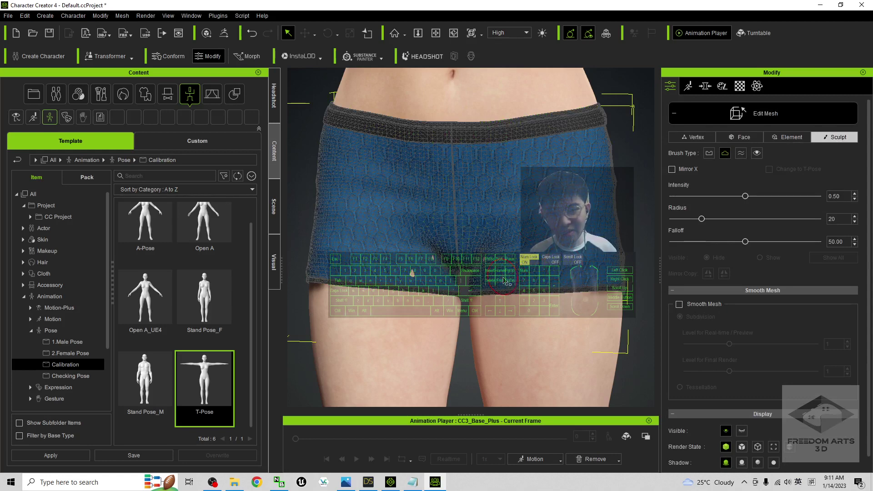
click(441, 261)
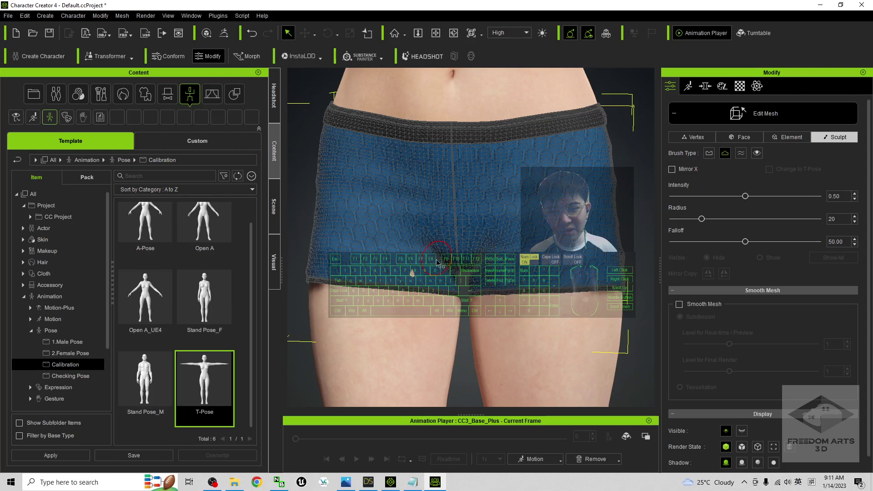
scroll(489, 235, down, 2)
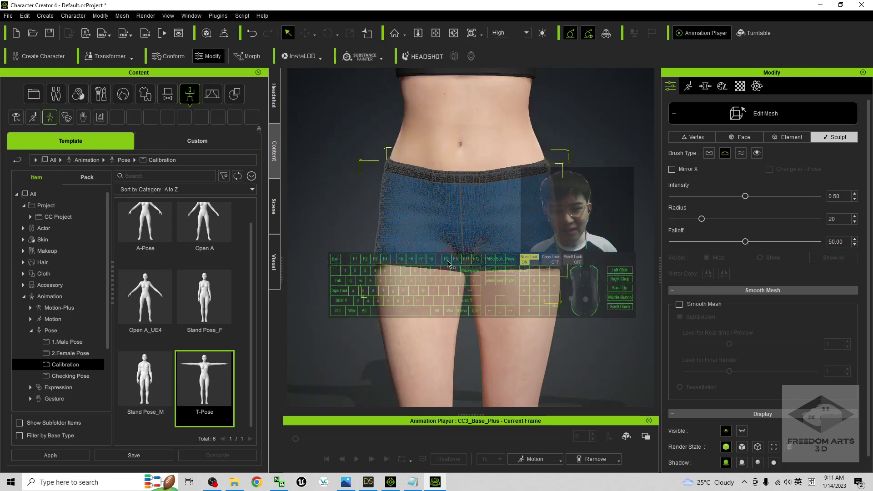
key(ctrl+z)
key(ctrl+y)
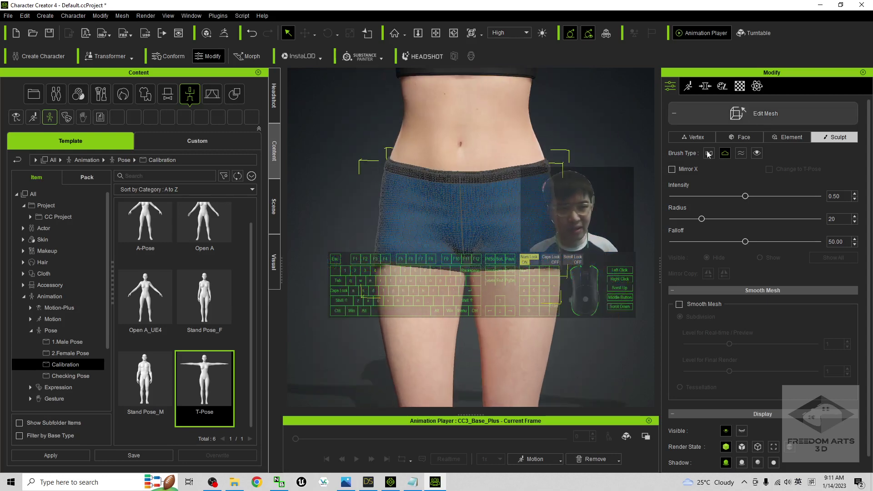
Leave mesh editing and orbit out to see the full T-posed character
key(Escape)
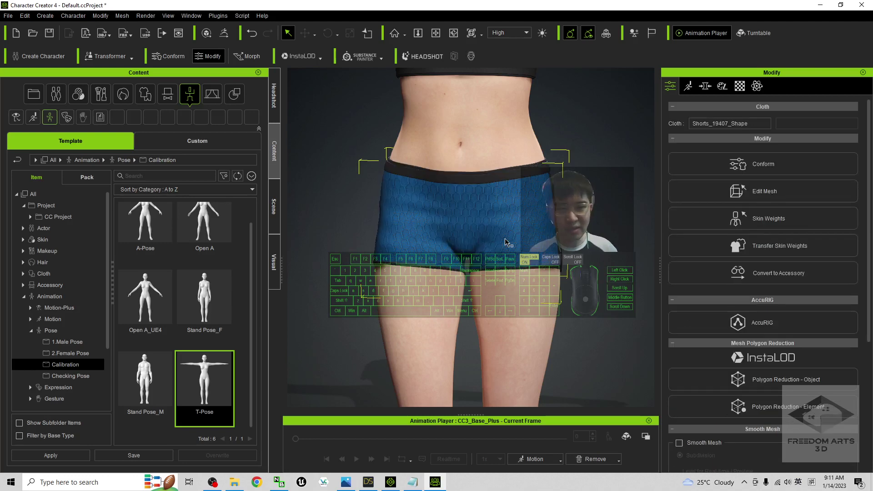
scroll(477, 239, down, 5)
alt+drag(477, 239, 423, 246)
mouse_move(403, 289)
alt+mouse_down()
mouse_move(423, 287)
mouse_move(410, 273)
mouse_move(470, 283)
alt+mouse_up()
View the character from front and three-quarter angles and compare with the DAZ Studio original
key(x)
key(c)
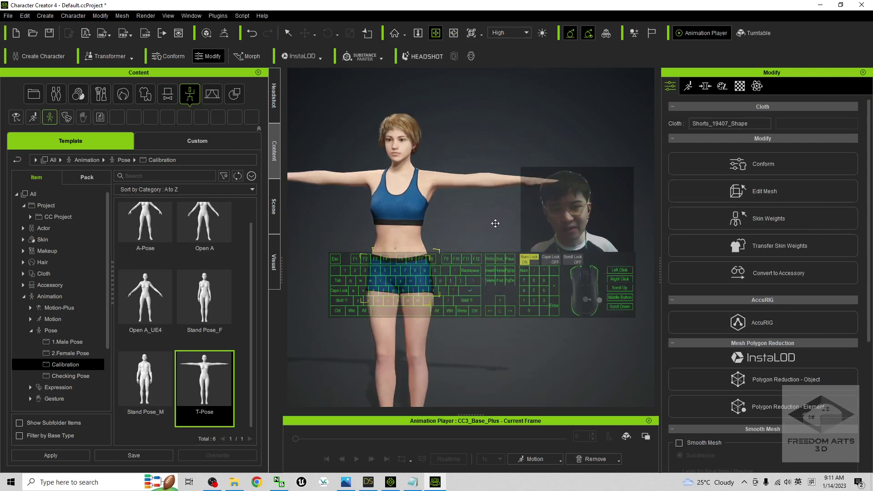
alt+drag(491, 225, 469, 225)
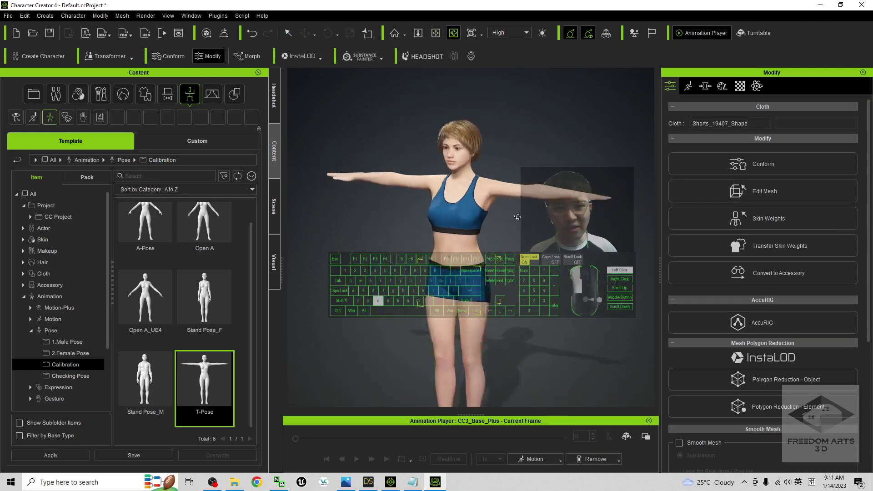
click(369, 483)
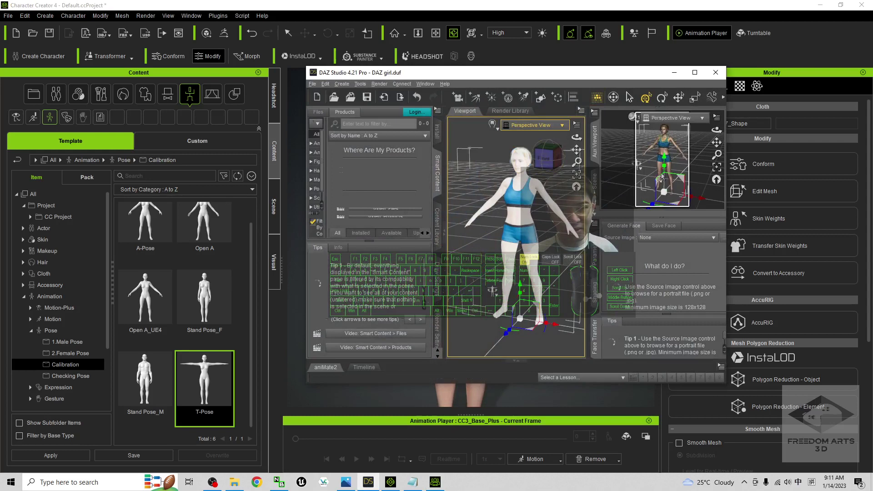
click(674, 75)
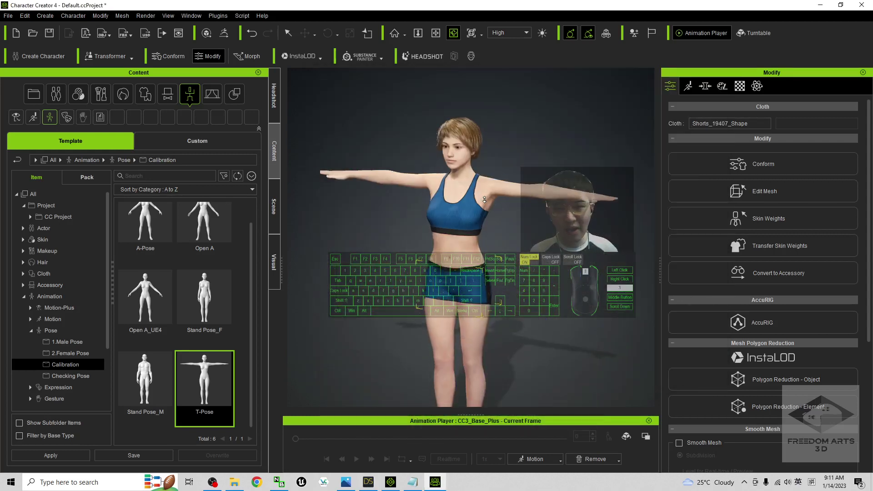
scroll(486, 211, up, 3)
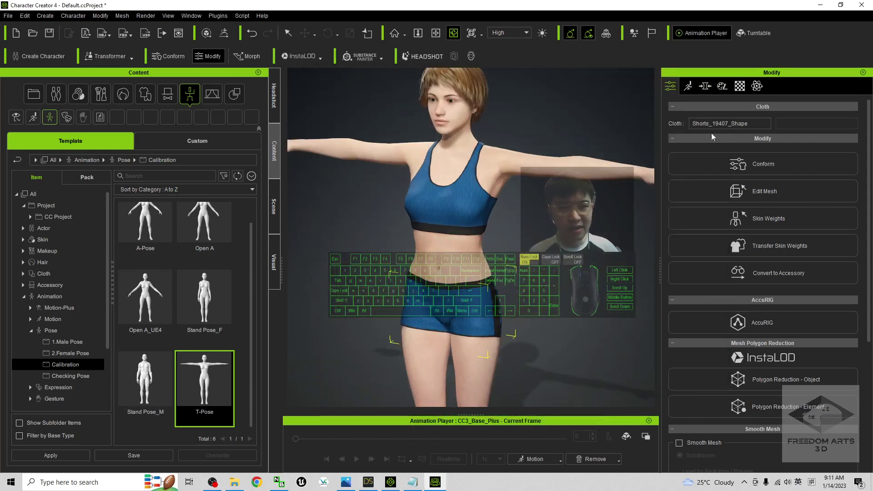
Select the whole CC3_Base_Plus character and restore the window over the desktop
key(q)
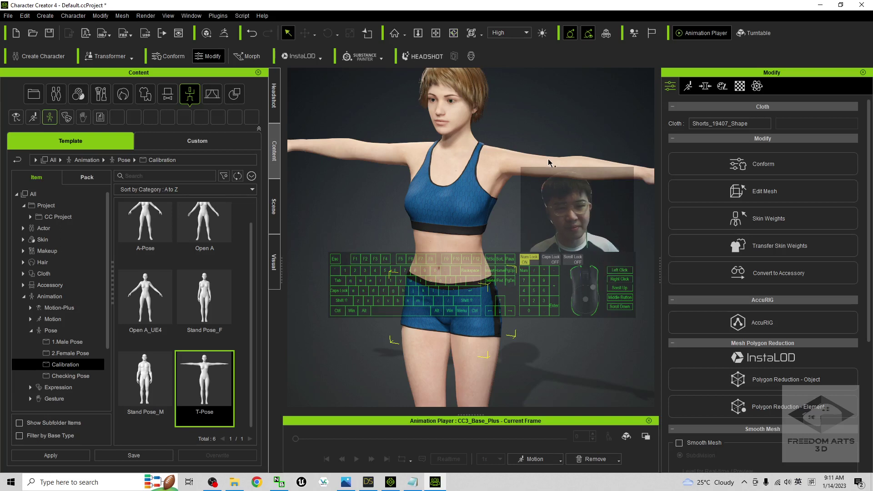
click(550, 163)
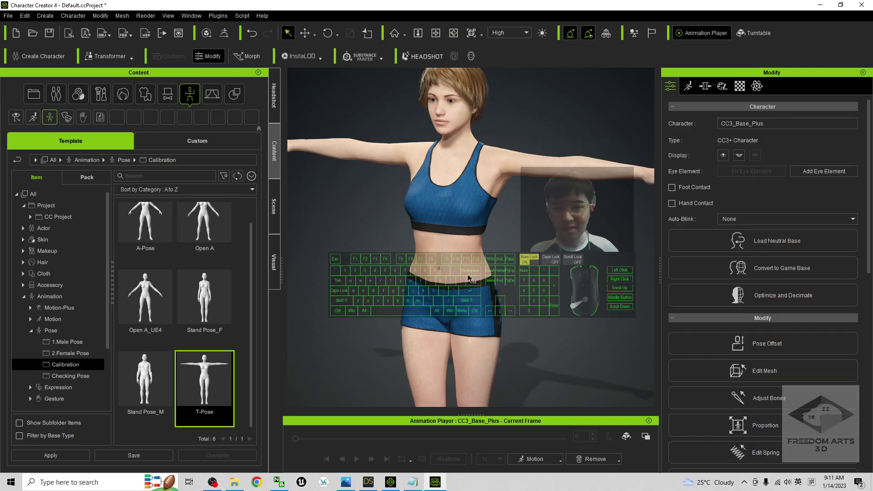
scroll(470, 279, down, 4)
mouse_move(437, 5)
mouse_down()
mouse_move(477, 54)
mouse_move(369, 39)
mouse_up()
Save the project to the Desktop as Daz Gen8.1 Female.ccProject, copying the name from the FBX
click(145, 54)
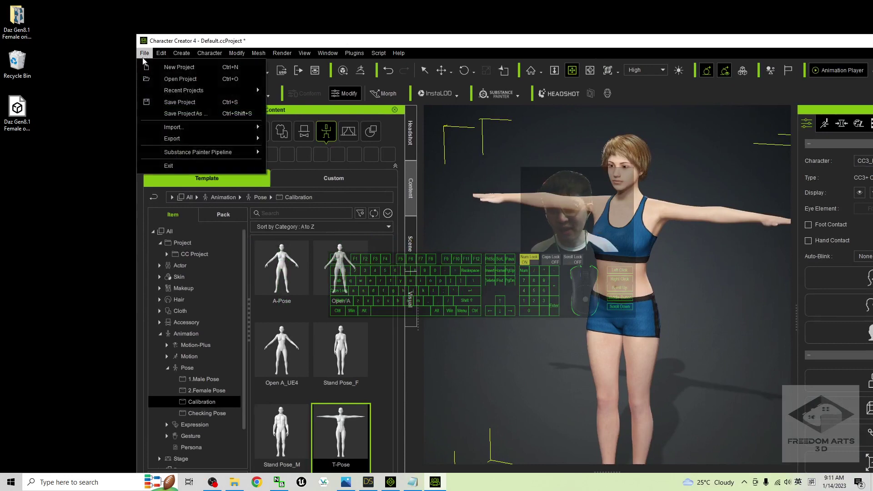
click(183, 113)
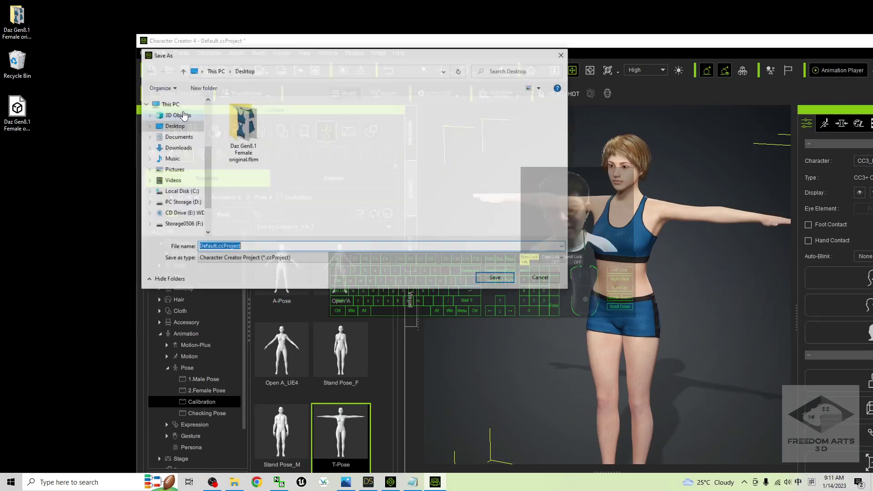
click(174, 126)
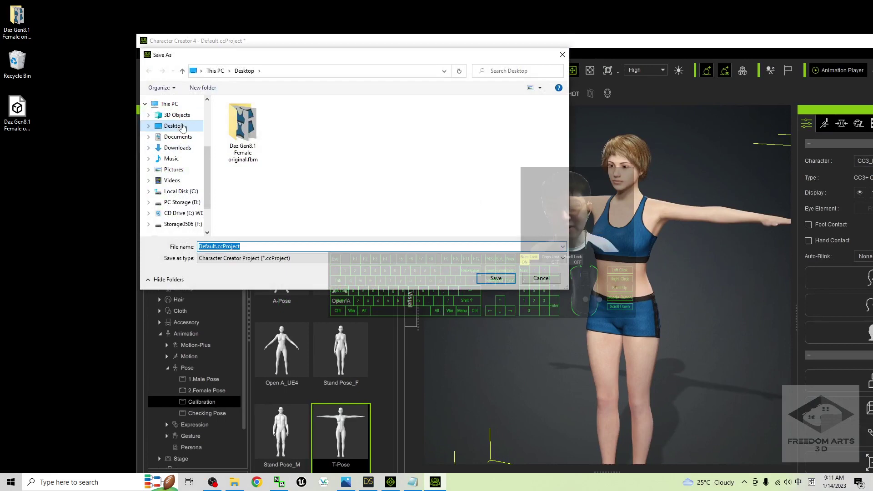
click(219, 246)
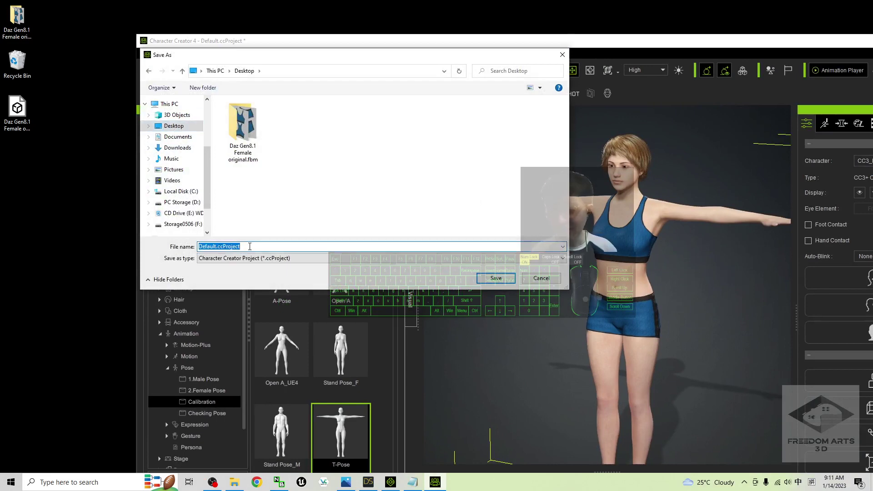
click(21, 125)
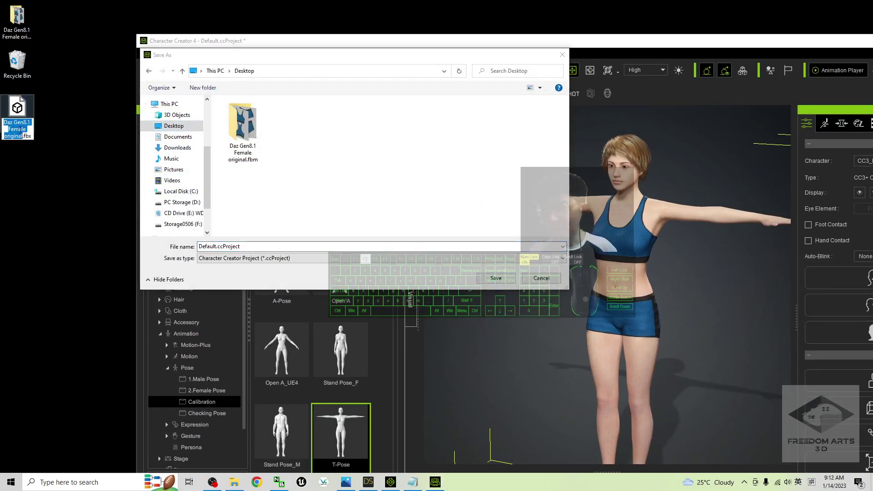
drag(27, 129, 5, 123)
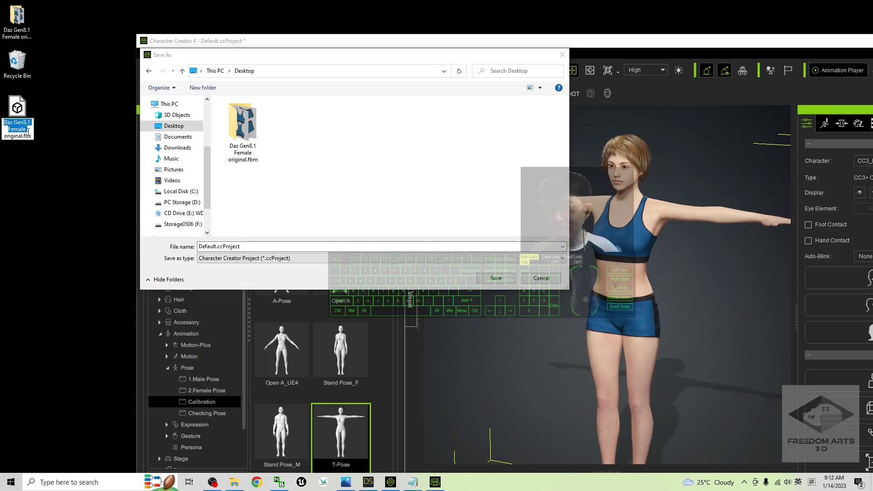
key(ctrl+c)
click(273, 246)
key(ctrl+v)
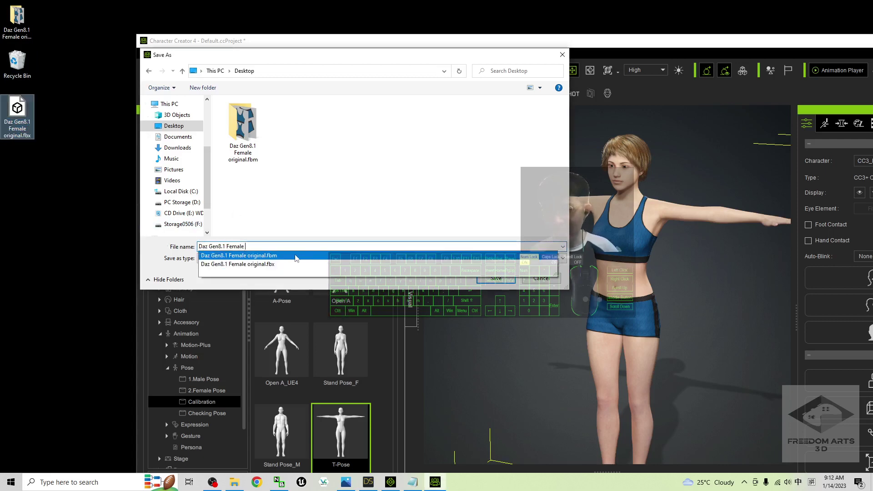
click(378, 205)
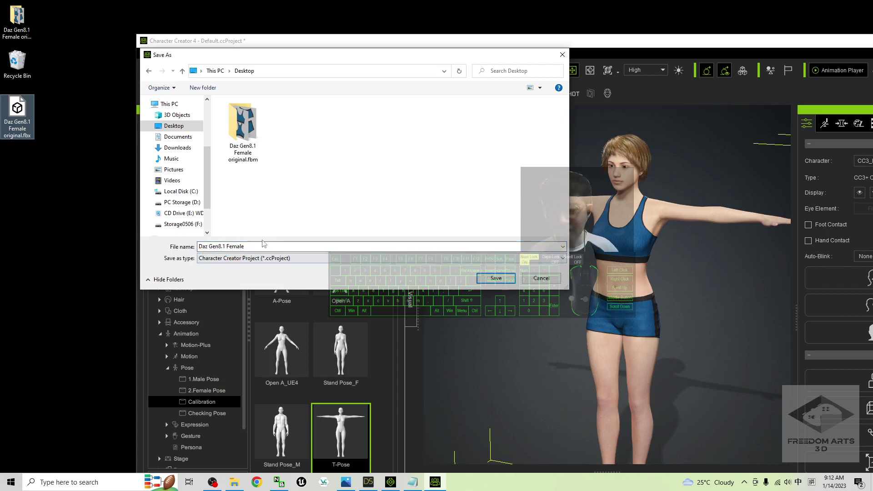
click(496, 278)
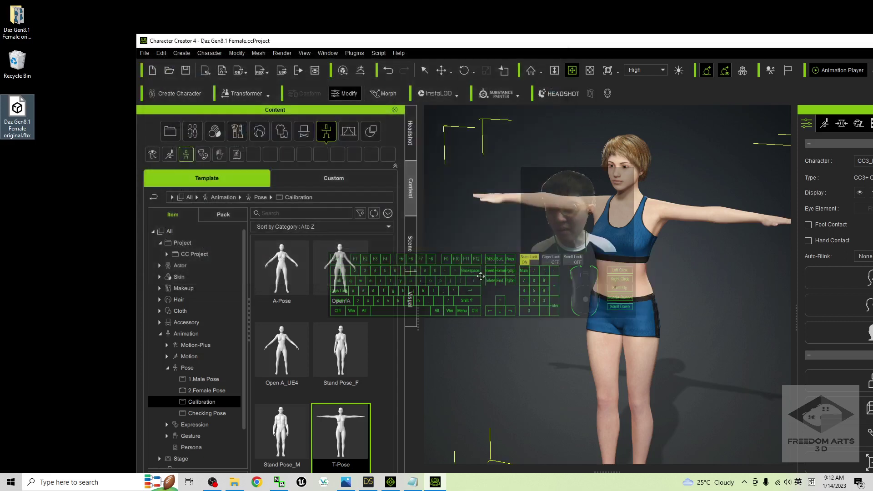
Check the new project file on the desktop and bring up the cover image
click(17, 160)
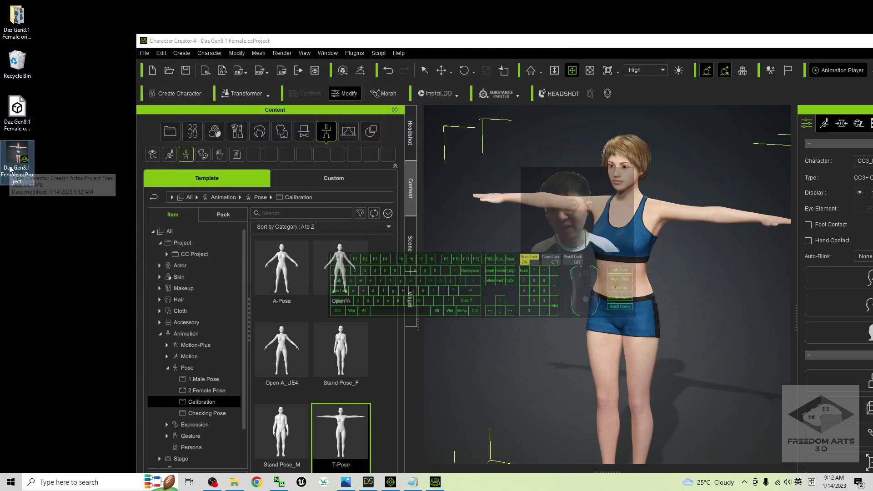
click(144, 53)
mouse_move(161, 53)
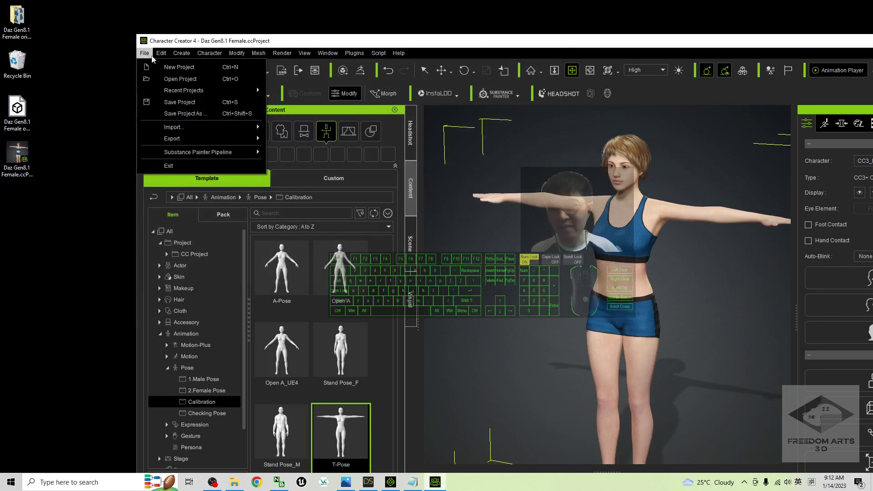
click(324, 482)
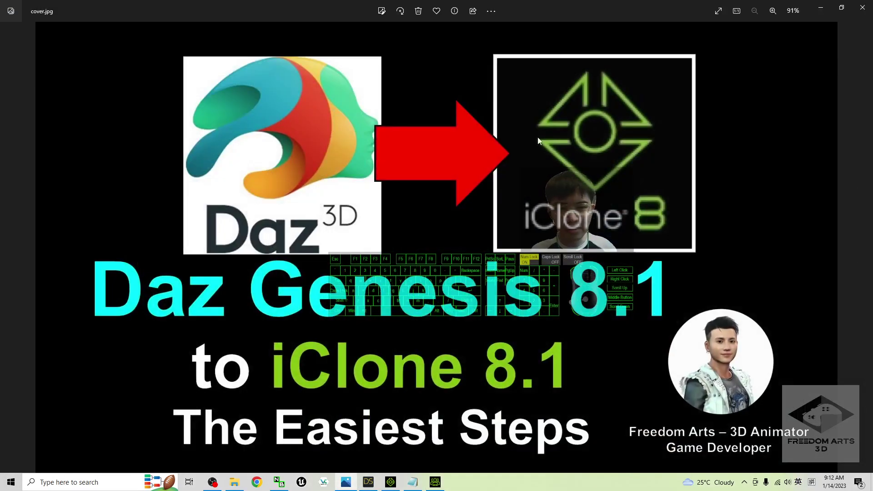
Return to Character Creator 4 and export the character in iAvatar format with default settings
click(821, 8)
click(145, 53)
mouse_move(172, 139)
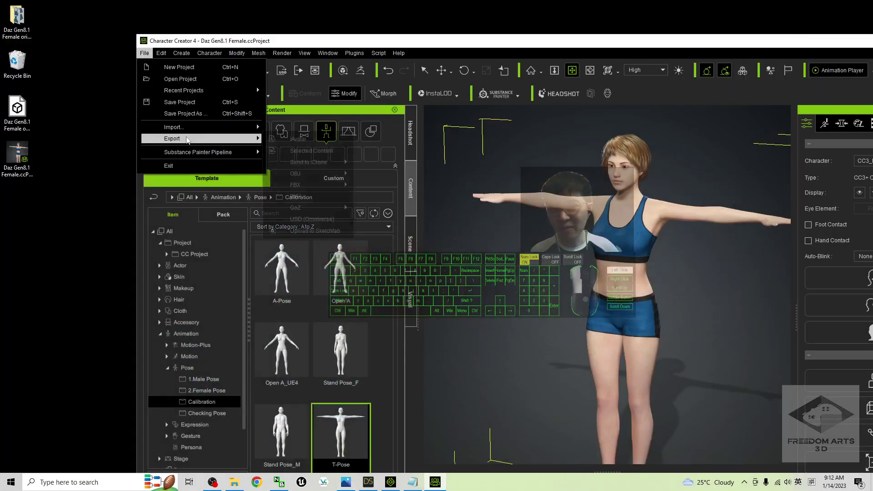
click(307, 141)
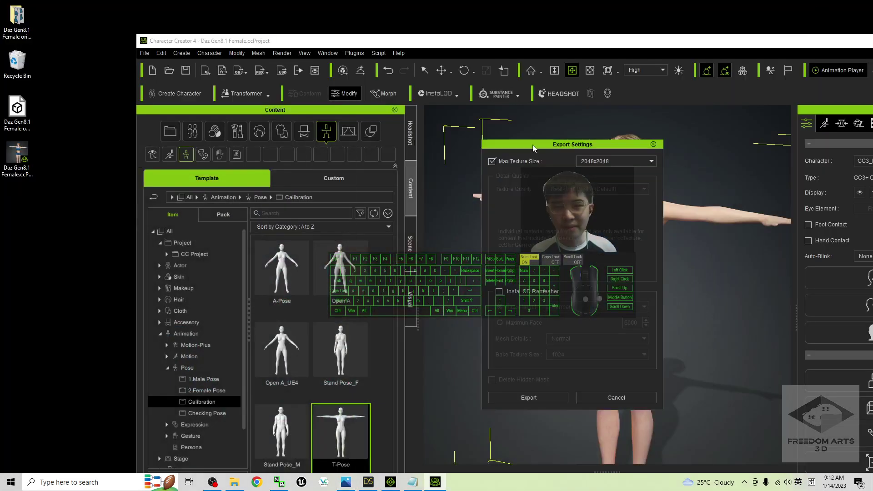
drag(593, 145, 498, 122)
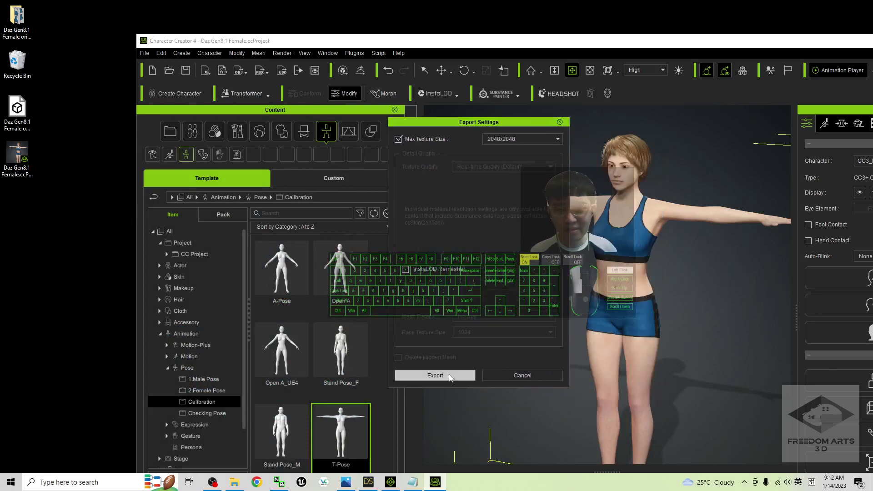
click(434, 376)
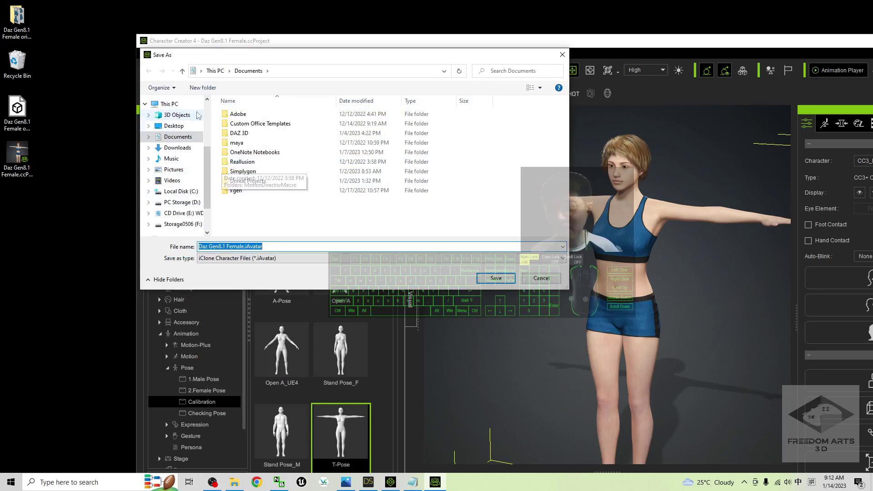
Save it to the Desktop as Daz Gen8.1 Female.iAvatar
click(174, 126)
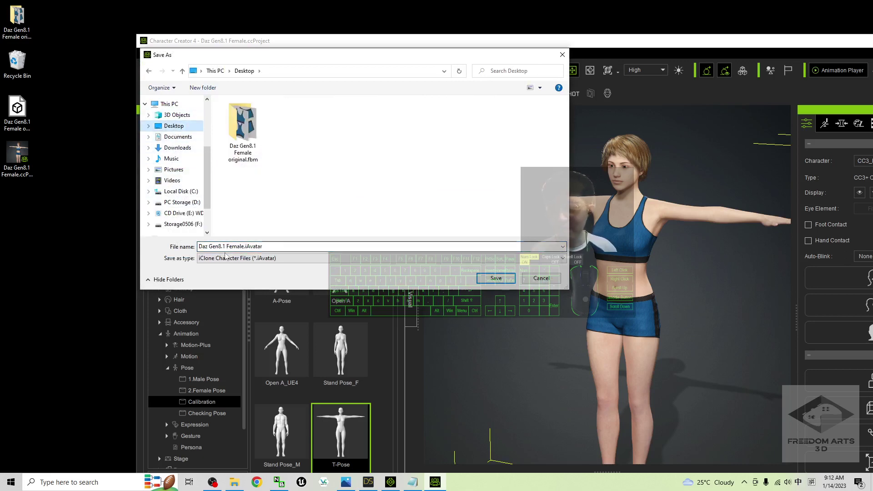
click(496, 278)
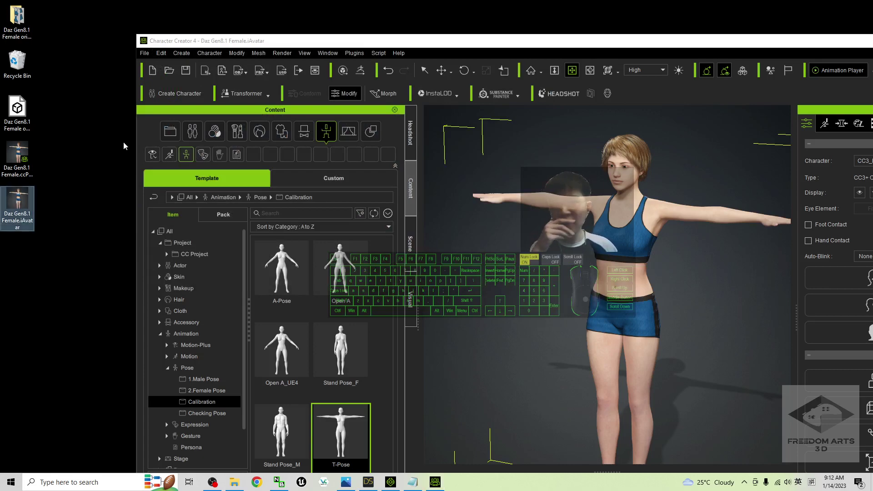
Minimize Character Creator 4 and bring iClone 8 back with the desktop iAvatar file reachable
double_click(766, 20)
click(822, 10)
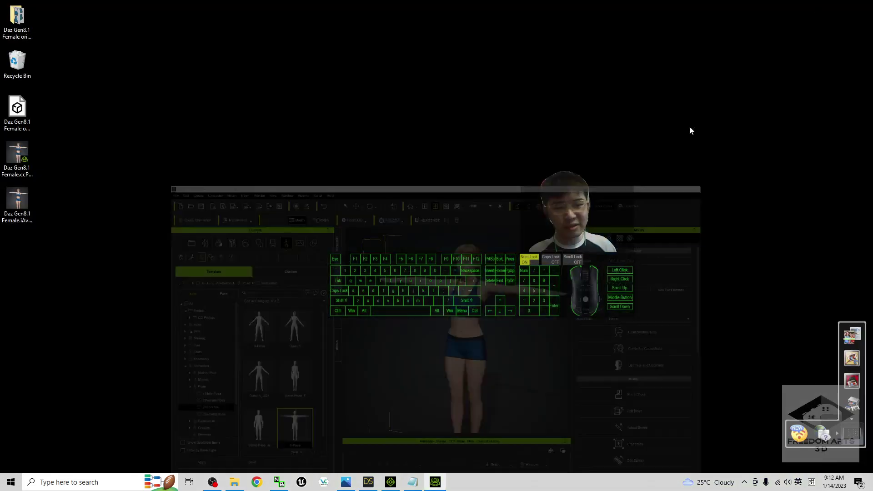
click(391, 482)
key(super+Down)
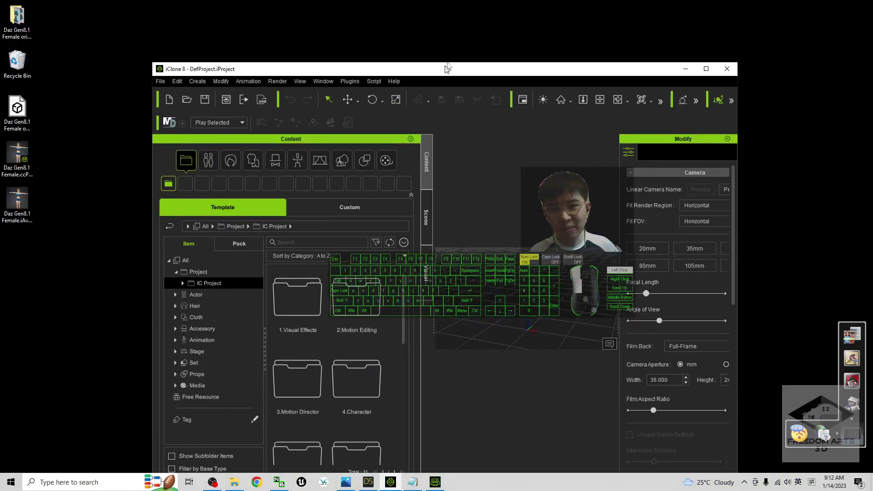
Drag the Daz Gen8.1 Female iAvatar from the desktop into the iClone scene and close in on her face
click(18, 208)
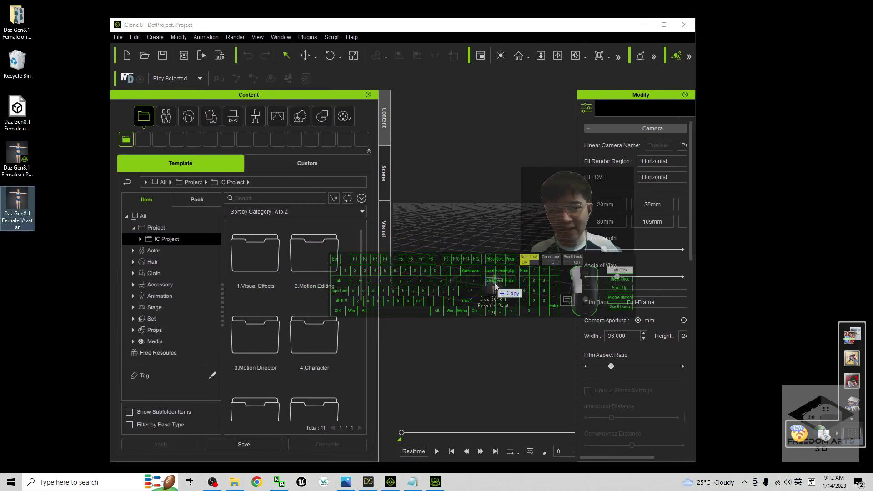
drag(19, 202, 478, 225)
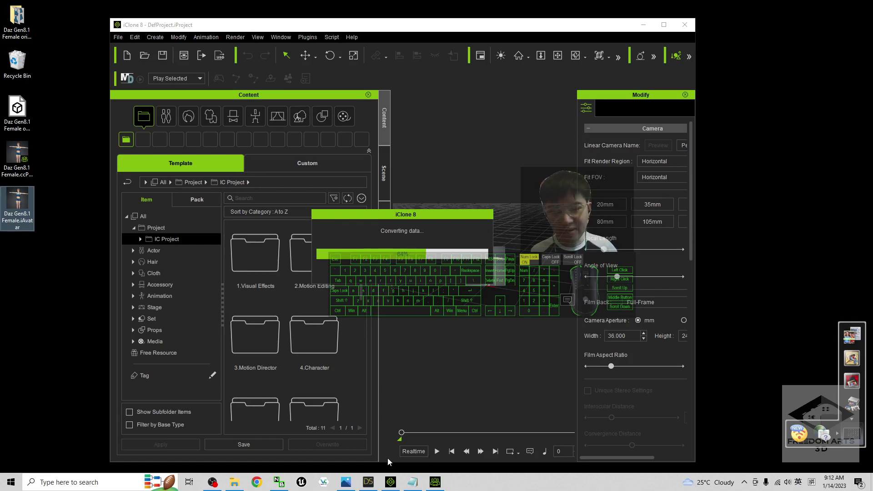
click(663, 24)
scroll(561, 205, up, 5)
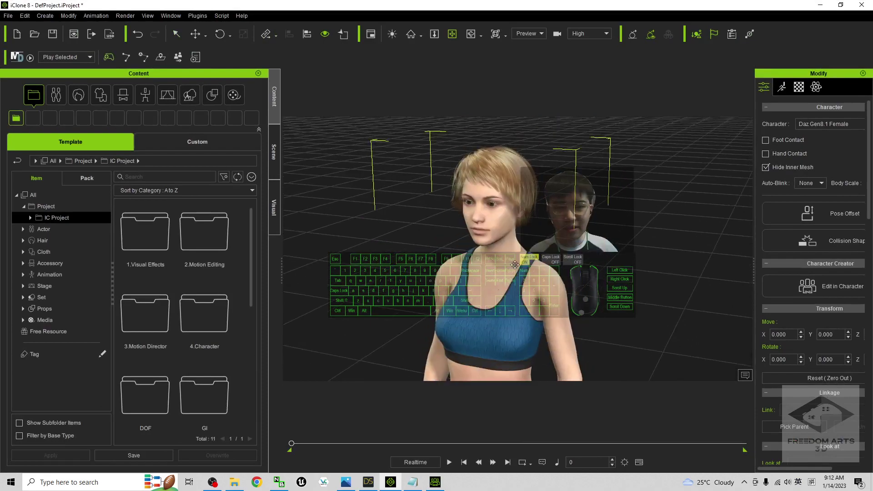
alt+drag(565, 249, 565, 279)
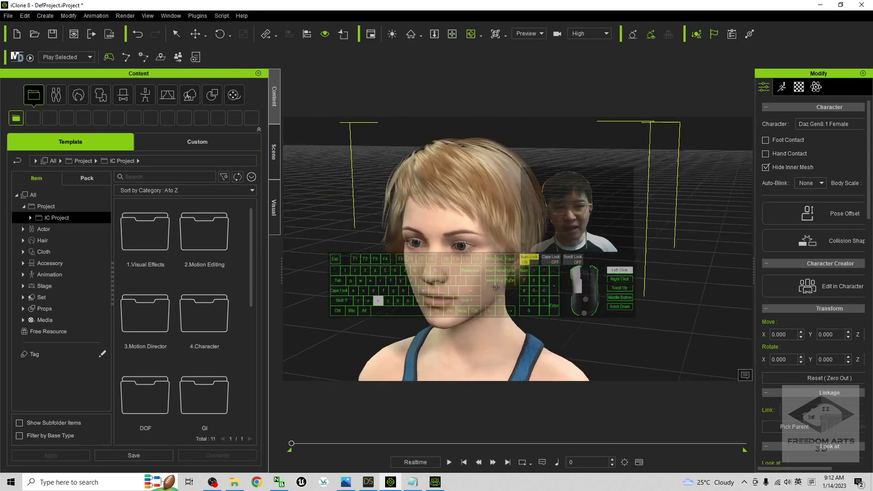
Start Face Key from the widened Modify > Motion panel, triggering the expression-data warning
click(782, 87)
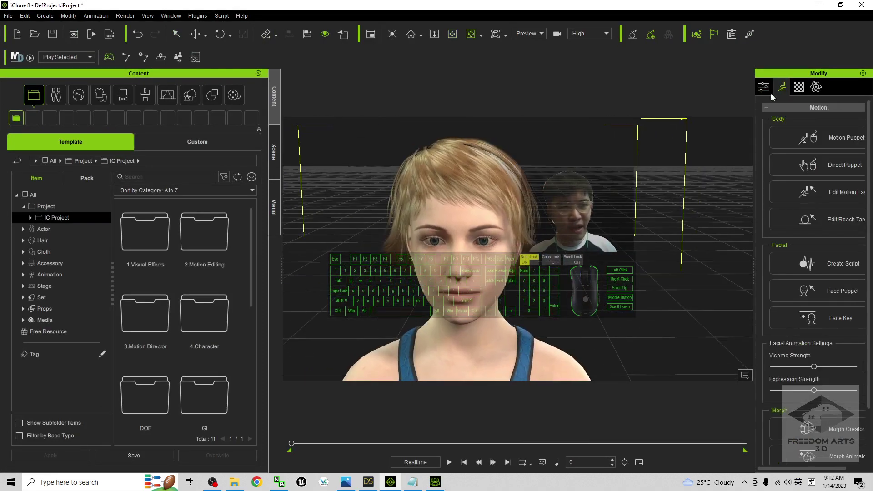
drag(756, 273, 665, 266)
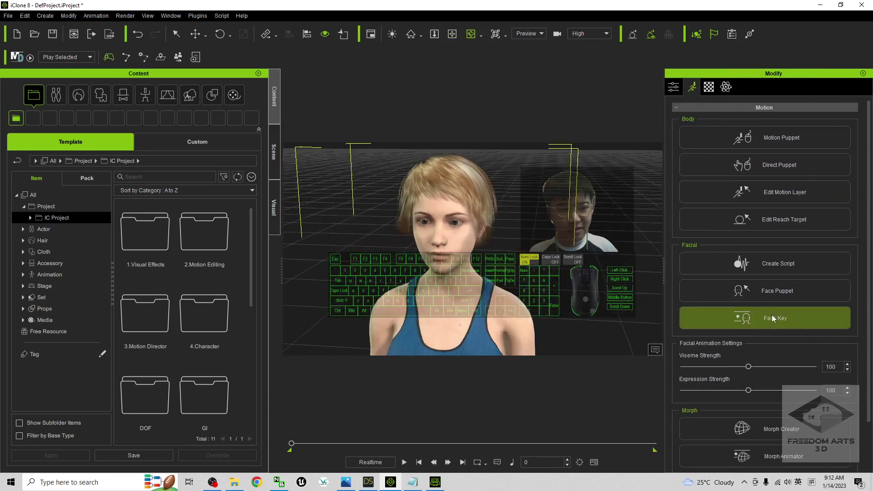
click(772, 318)
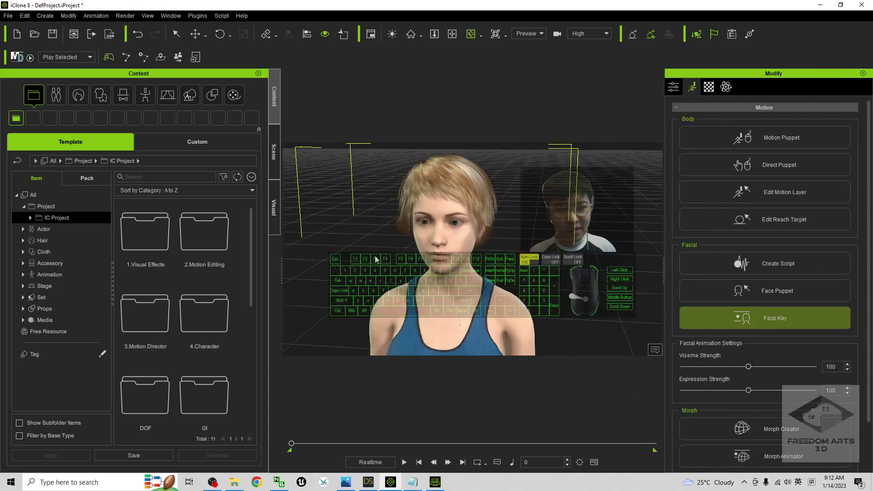
Dismiss the warning and try Happy presets (A13_Happy, A11_Happy) from Face Key's Expression tab
click(513, 277)
drag(447, 73, 675, 76)
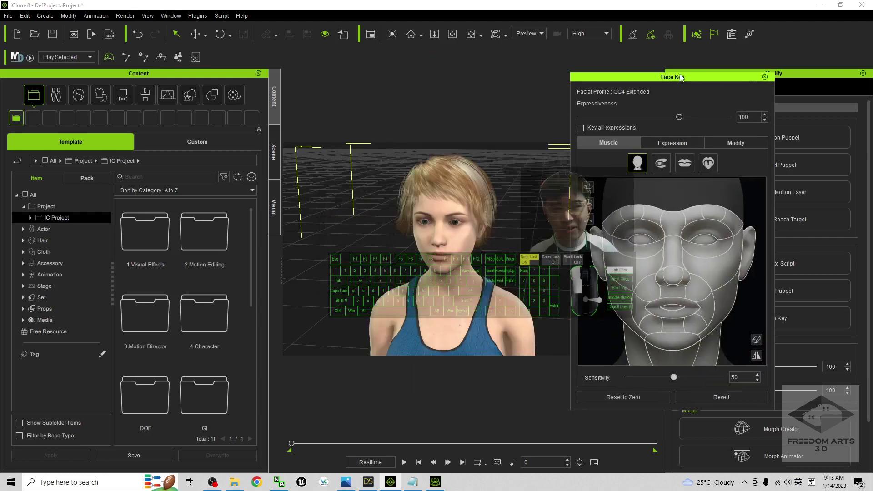
click(673, 142)
click(605, 327)
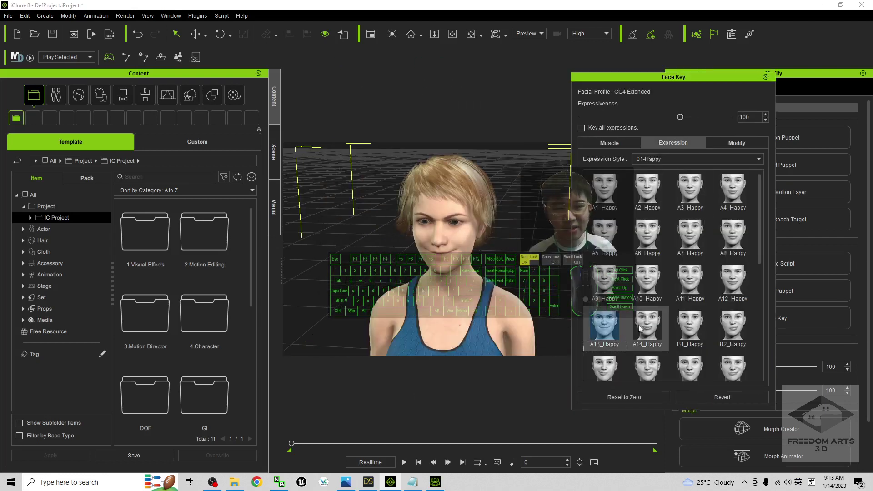
click(647, 326)
click(648, 280)
click(690, 281)
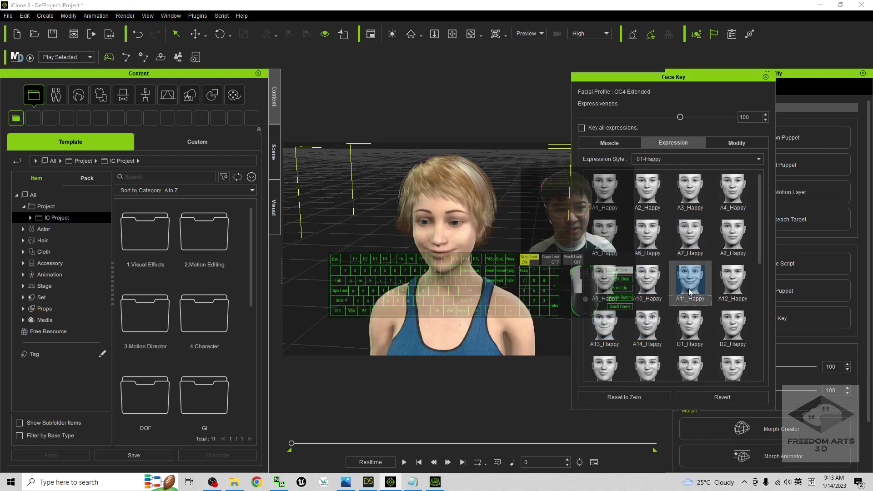
Switch to Disgust expressions and try several, ending on A13_Disgust and B4_Disgust
click(690, 157)
click(657, 185)
click(647, 281)
click(605, 328)
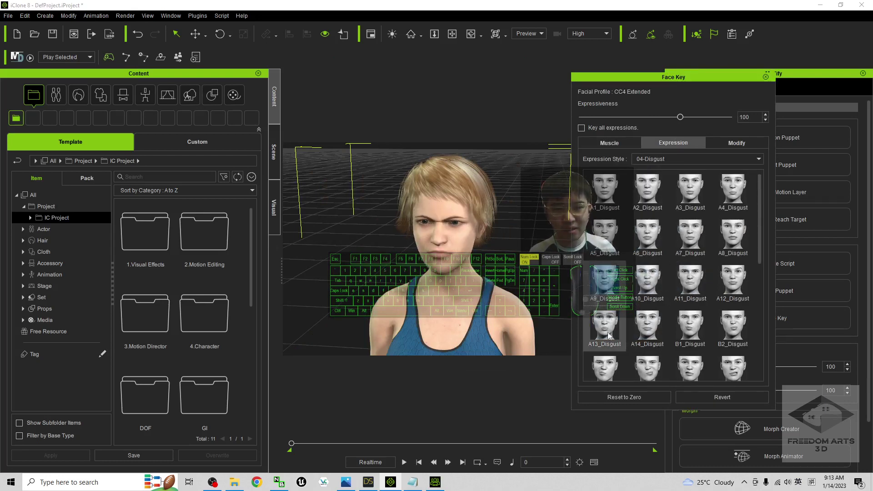
scroll(444, 256, up, 3)
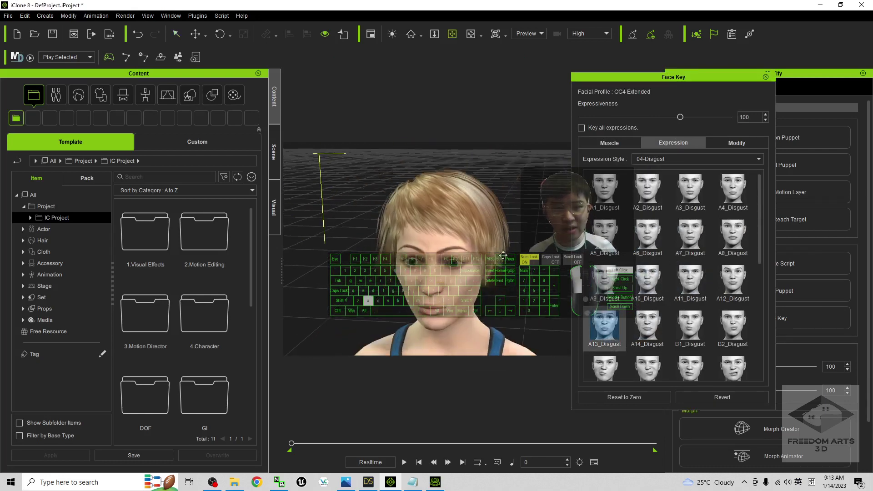
click(646, 374)
click(605, 328)
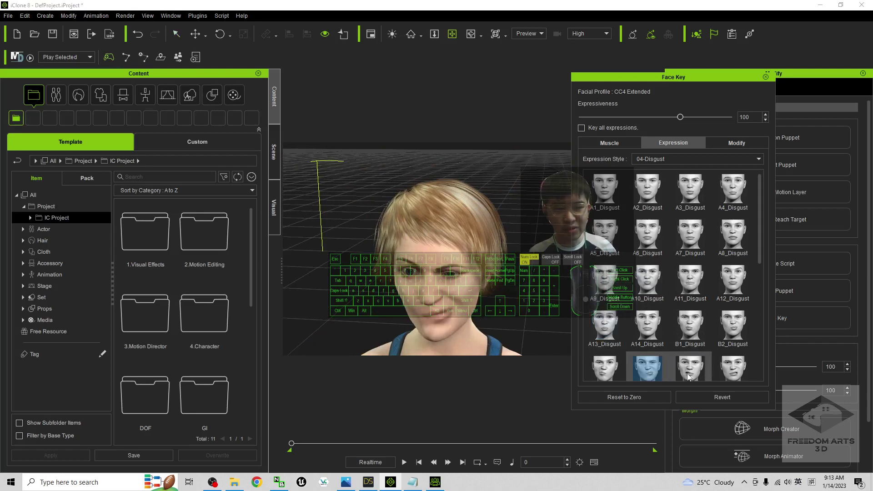
click(647, 374)
click(733, 373)
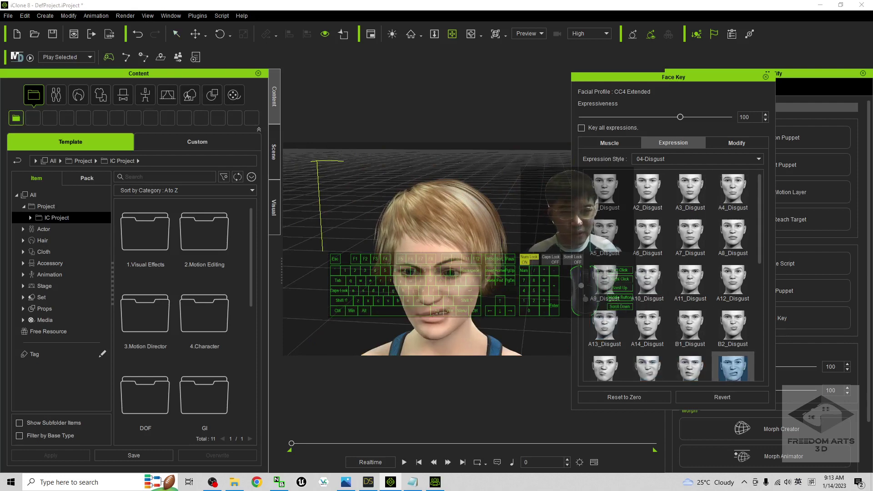
scroll(691, 177, up, 2)
Return to Happy expressions and leave the character with the A12_Happy smile
click(670, 170)
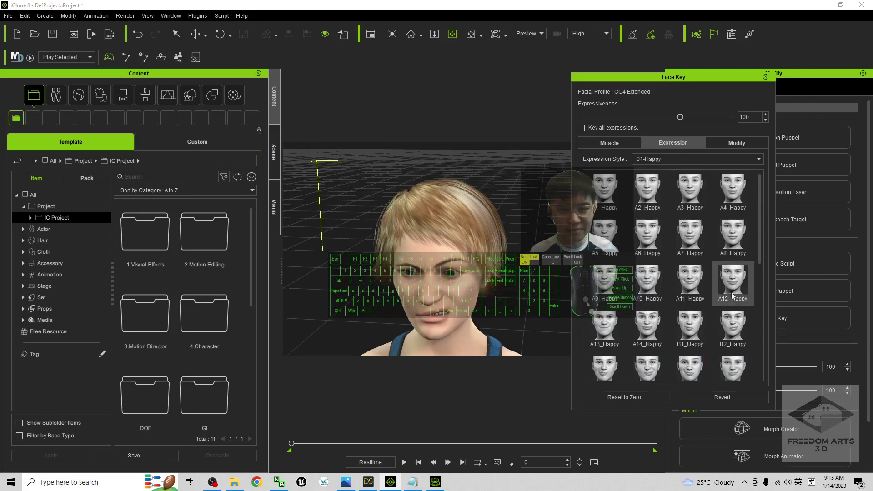
click(733, 328)
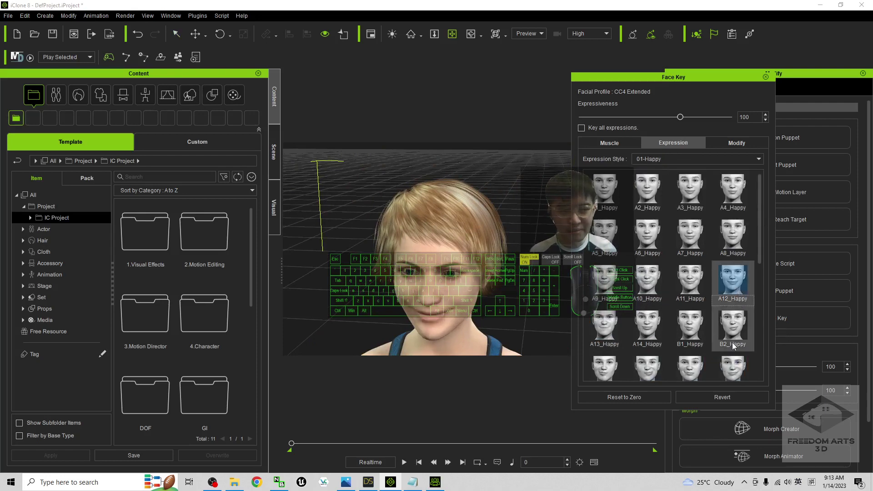
click(734, 283)
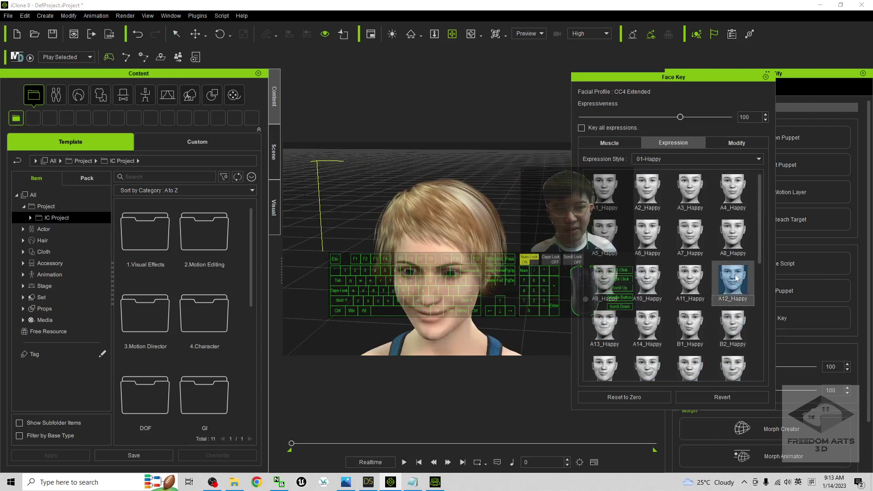
Close Face Key and start a lip-sync script with text-to-speech as the voice source
click(768, 78)
scroll(479, 251, up, 3)
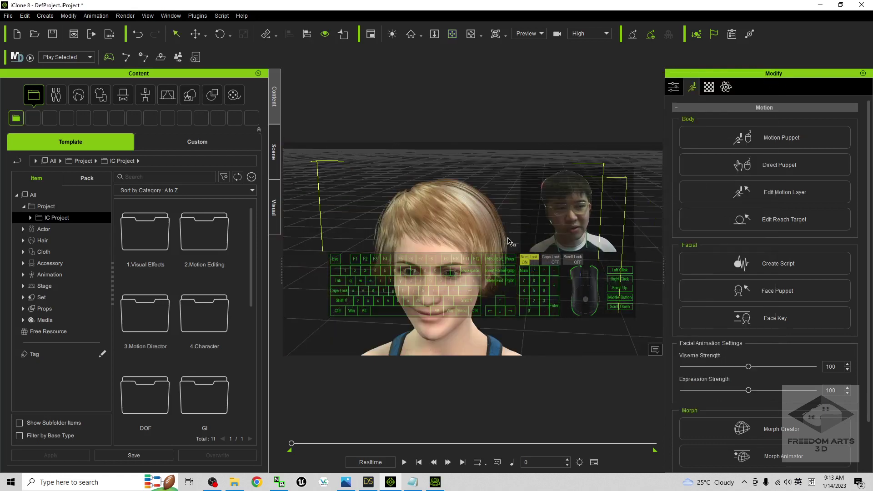
drag(479, 252, 437, 272)
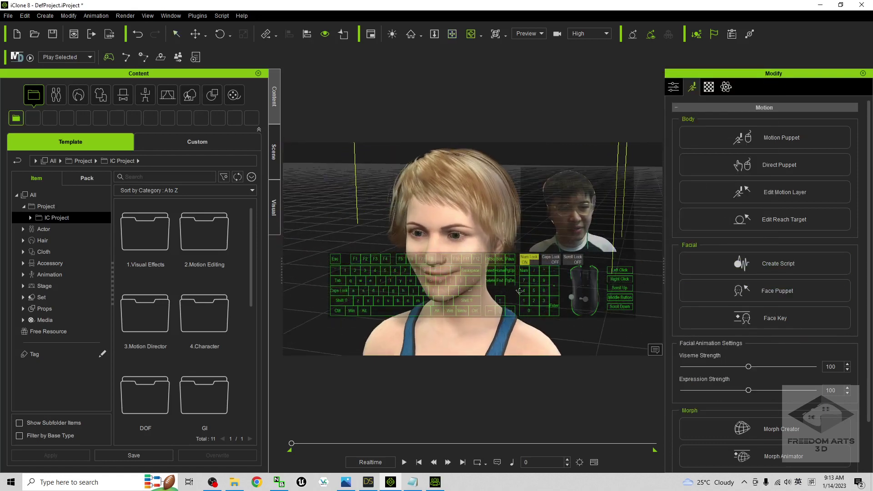
click(784, 263)
drag(436, 161, 696, 202)
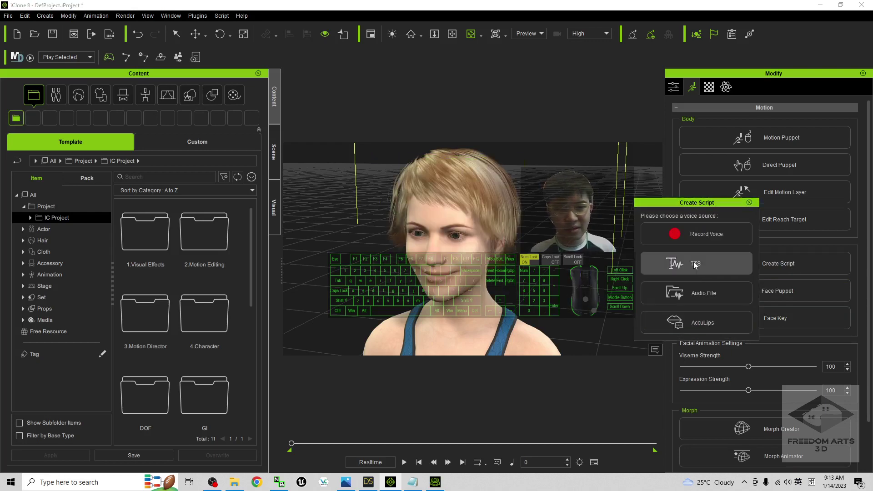
click(693, 265)
drag(423, 130, 655, 177)
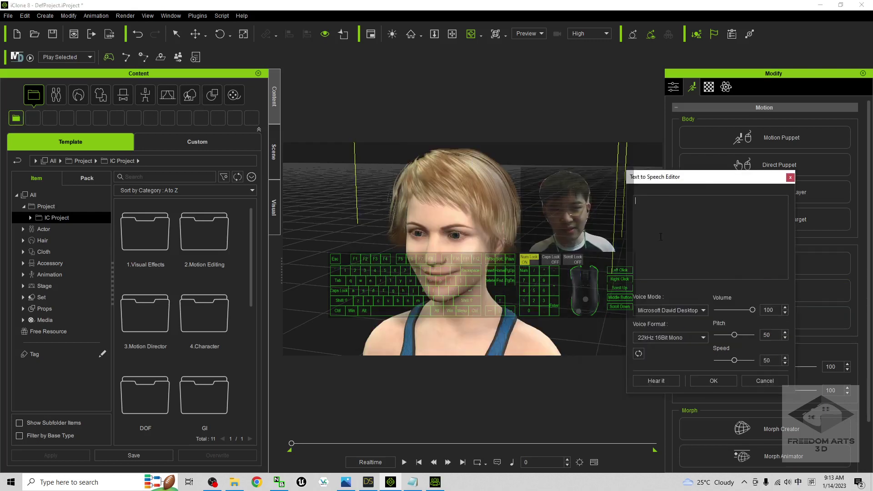
text(Hello everyone, I am )
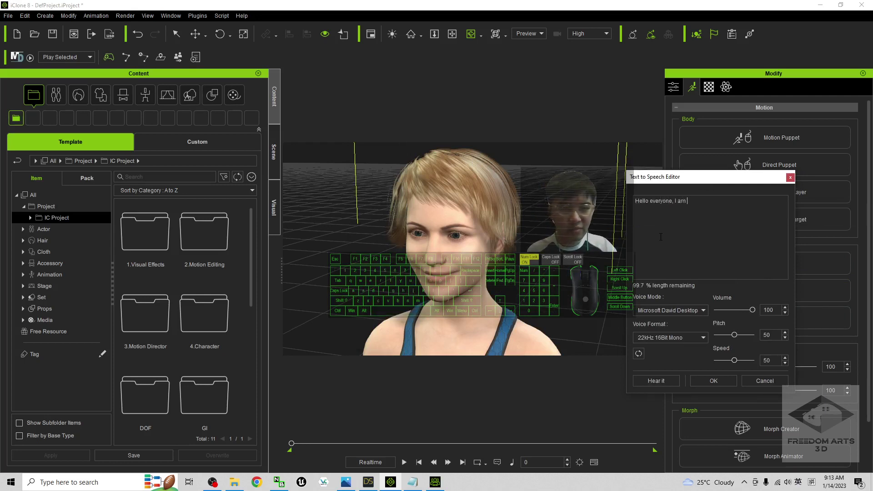
text(from DAZ Studio Genesis 8.1)
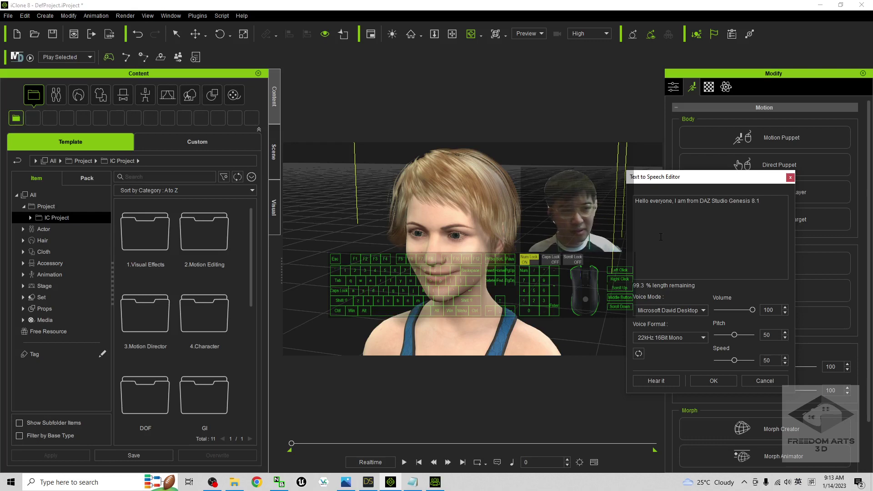
Generate the greeting 'Hello everyone, I am from DAZ Studio Genesis 8.1' in the Microsoft Zira Desktop voice
click(674, 311)
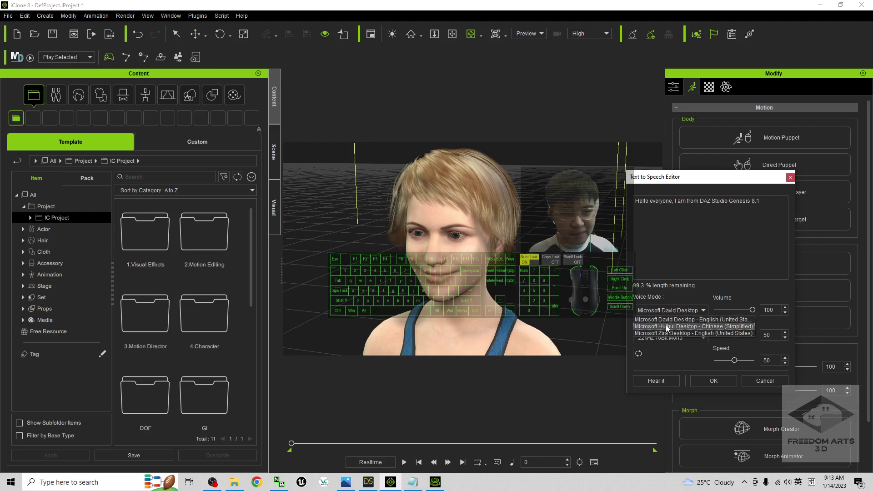
click(670, 334)
click(714, 381)
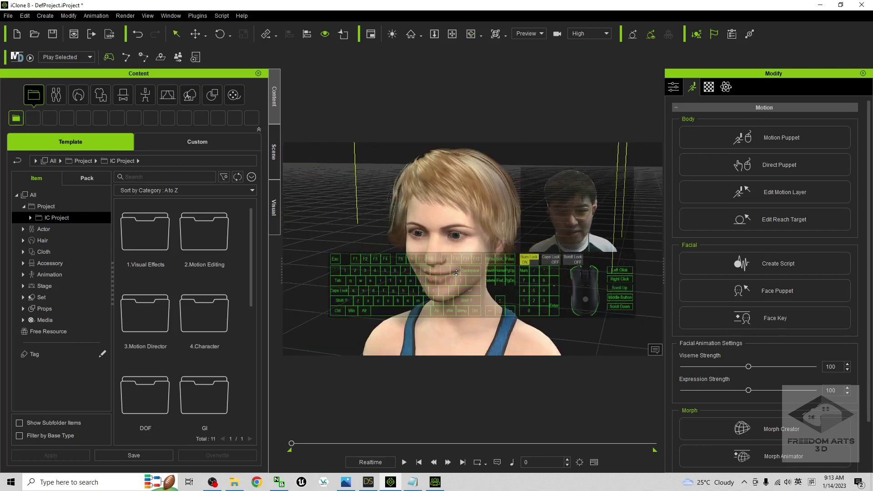
click(405, 462)
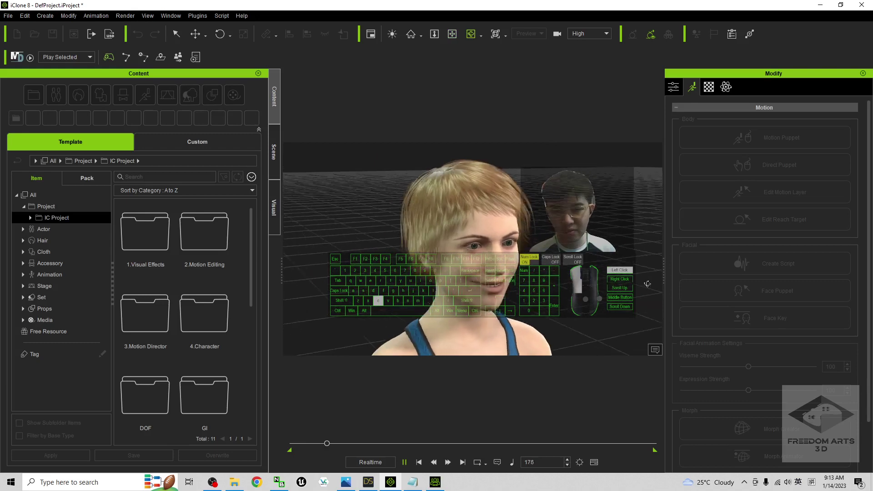
click(418, 462)
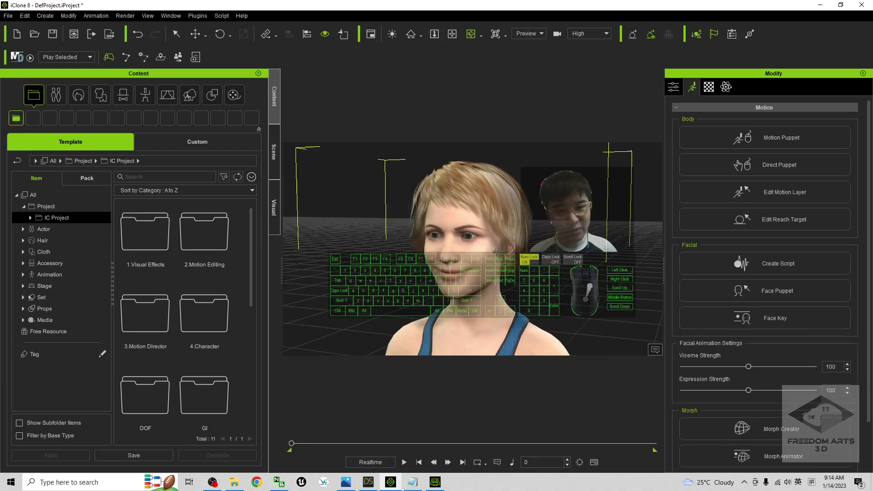
click(369, 482)
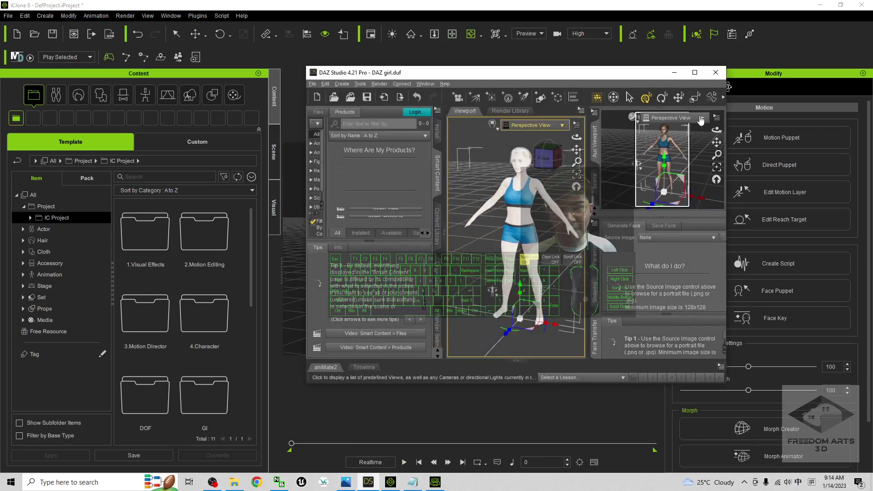
double_click(407, 72)
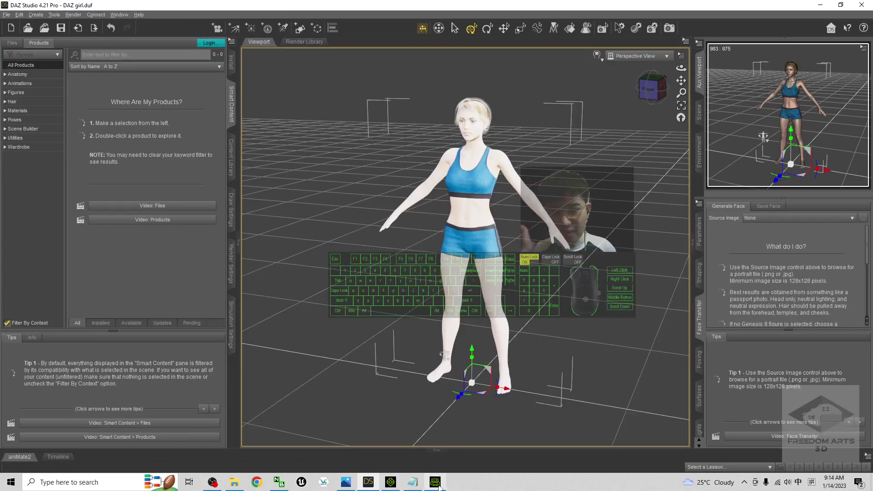
click(434, 482)
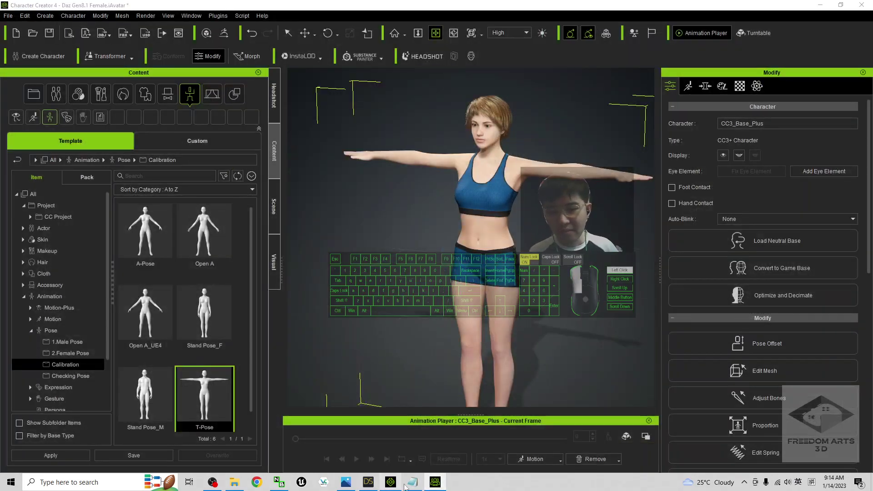
click(437, 482)
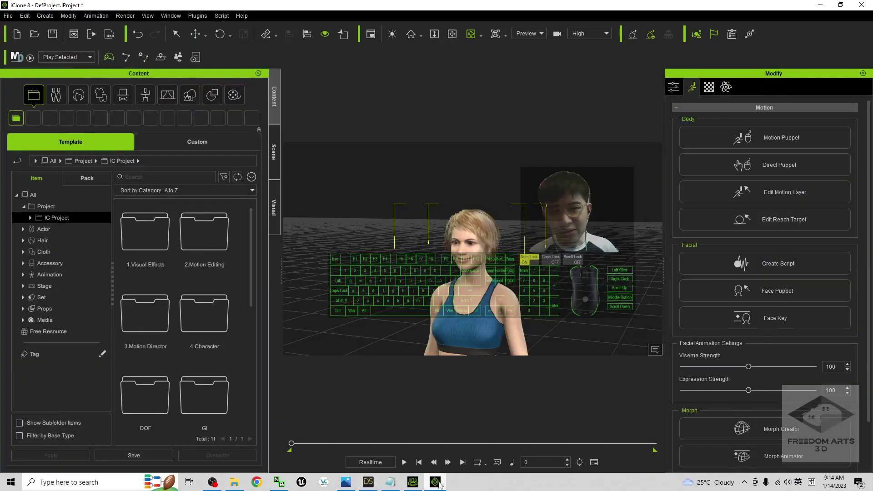
click(368, 482)
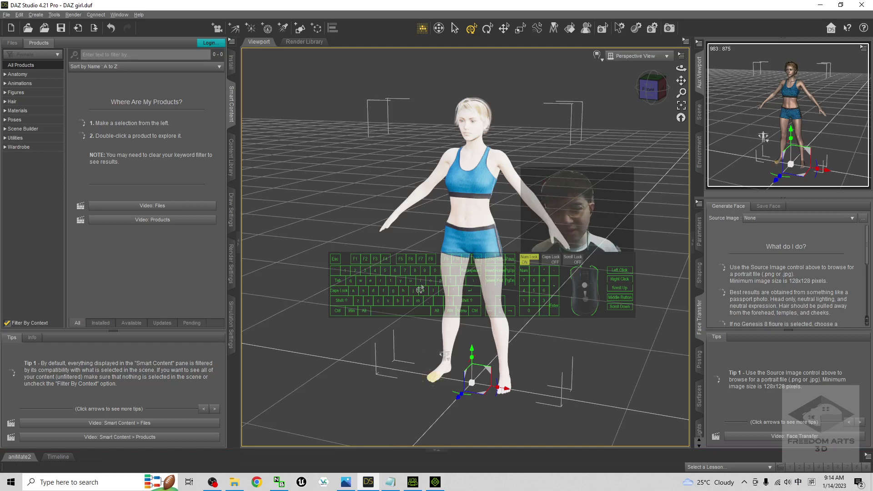
click(413, 482)
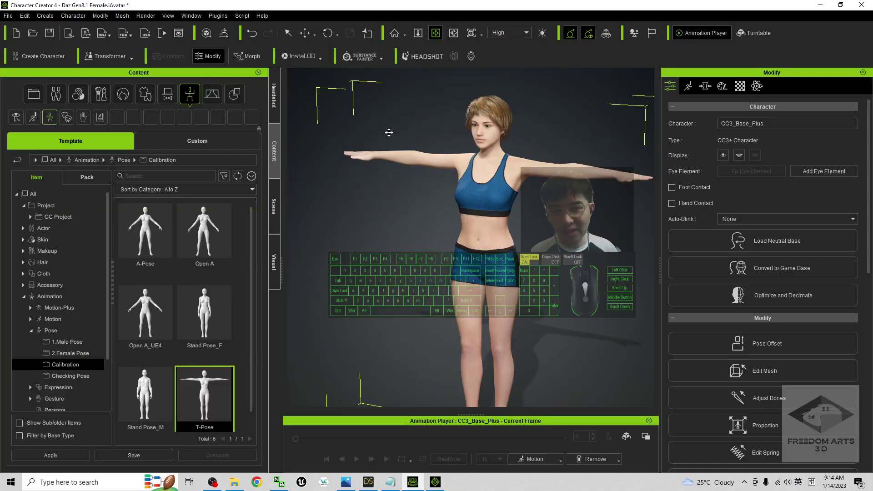
click(434, 482)
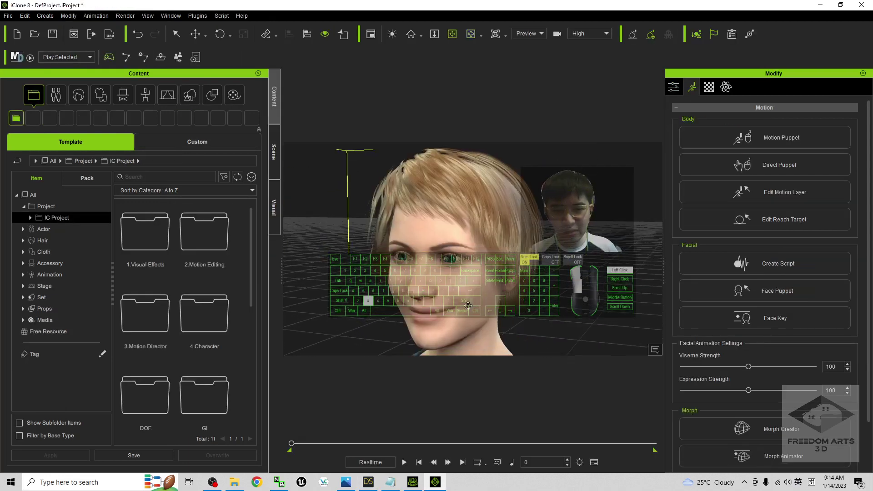
Orbit around the character's head and show her Character settings in the Modify panel
mouse_move(487, 315)
alt+mouse_down()
mouse_move(380, 273)
mouse_move(437, 287)
alt+mouse_up()
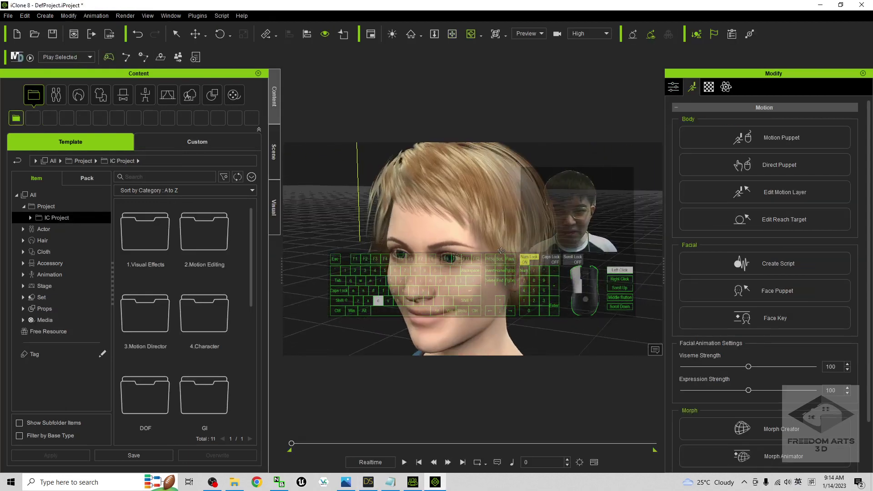
scroll(427, 305, down, 3)
scroll(426, 305, up, 3)
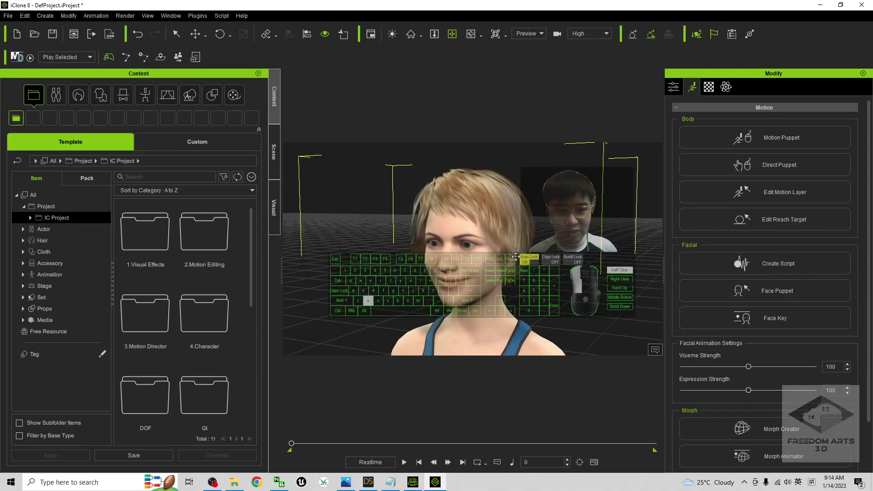
mouse_move(427, 305)
alt+mouse_down()
mouse_move(512, 287)
mouse_move(436, 273)
alt+mouse_up()
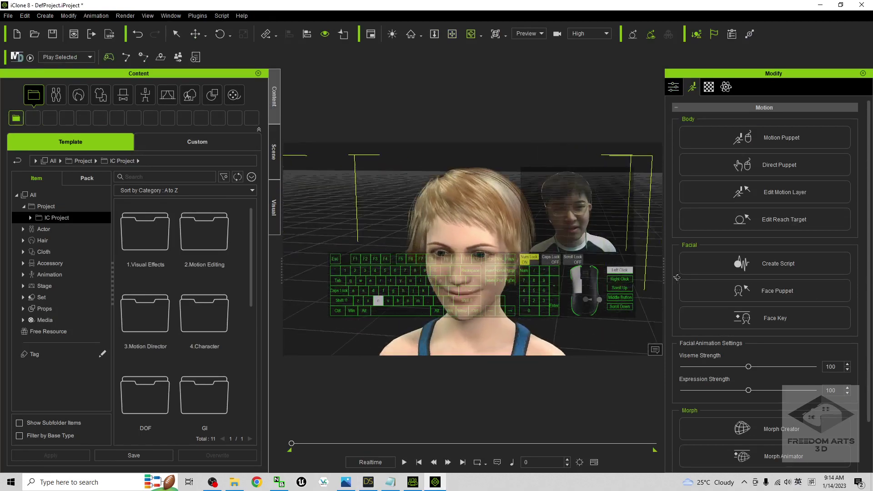
scroll(437, 272, down, 2)
click(674, 87)
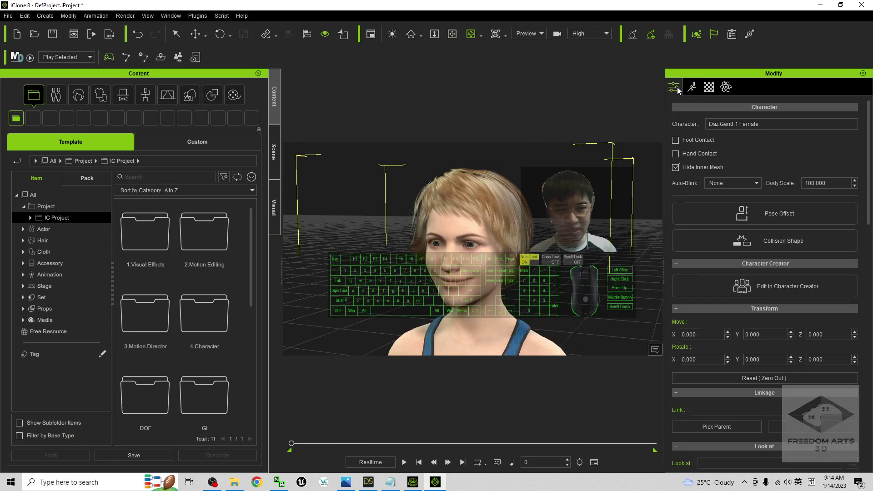
Check the Unreal Live Link panel from the Plugins menu, close it, and switch to cover.jpg in Photos
click(197, 15)
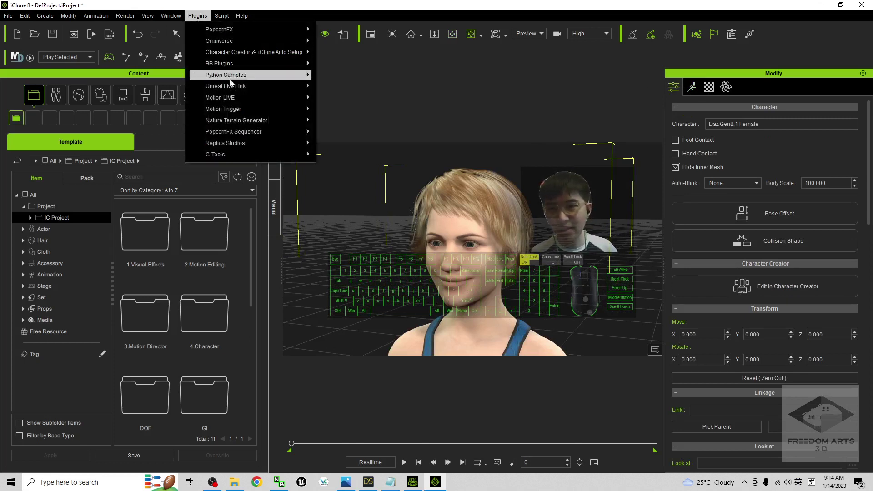
mouse_move(226, 86)
click(362, 86)
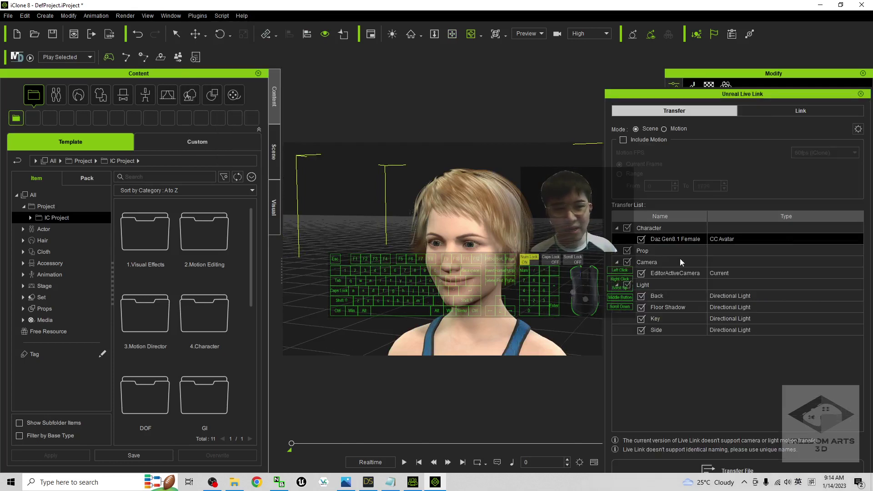
click(861, 95)
click(346, 482)
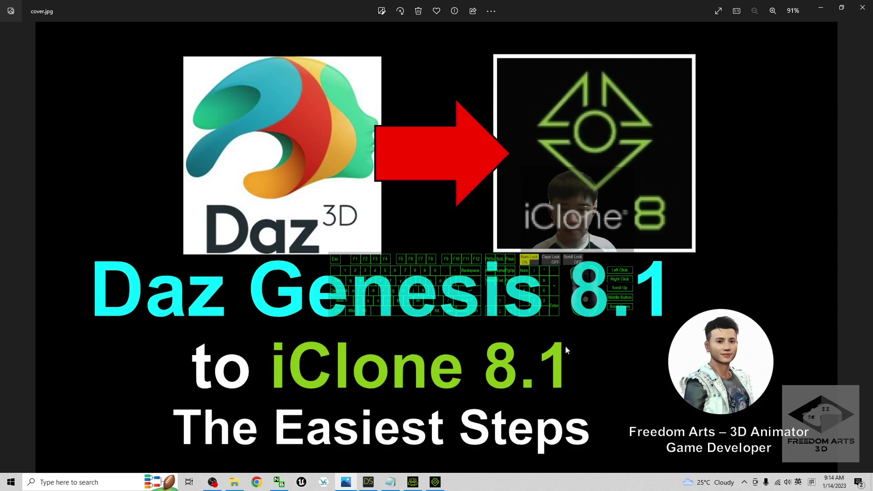
Return from Photos to iClone 8 and orbit around the character's head
click(413, 483)
scroll(516, 287, up, 4)
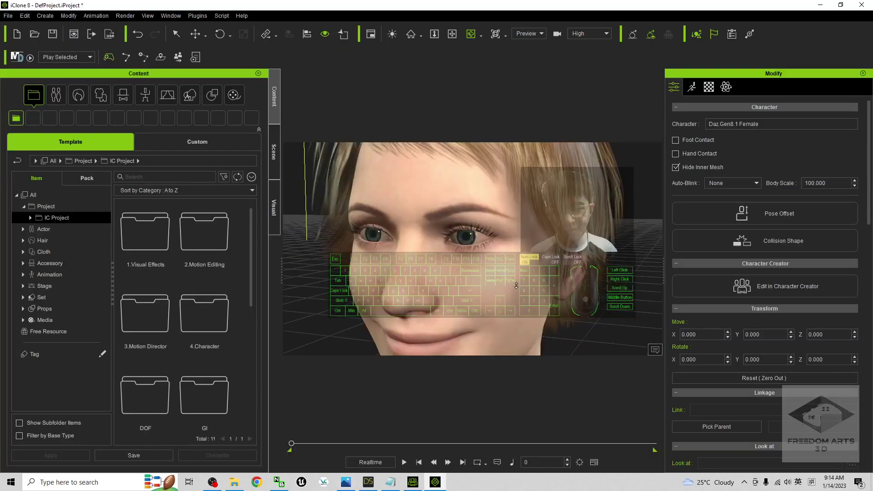
scroll(516, 287, down, 4)
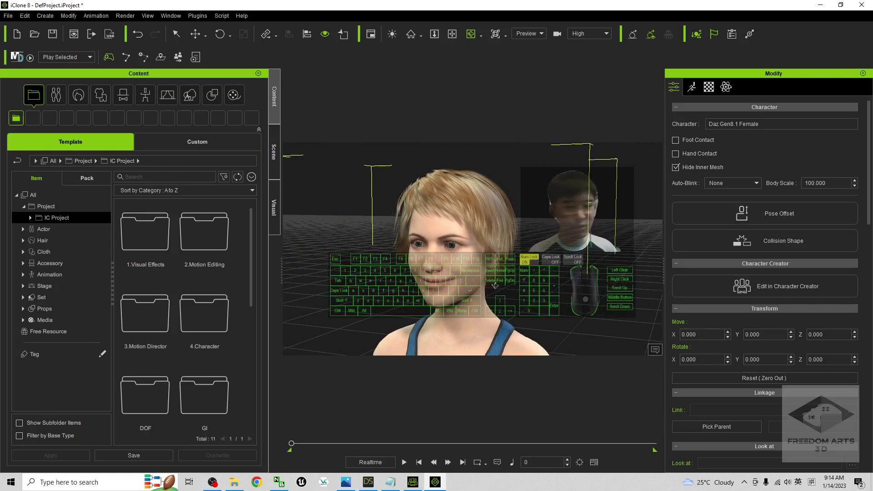
drag(495, 285, 580, 286)
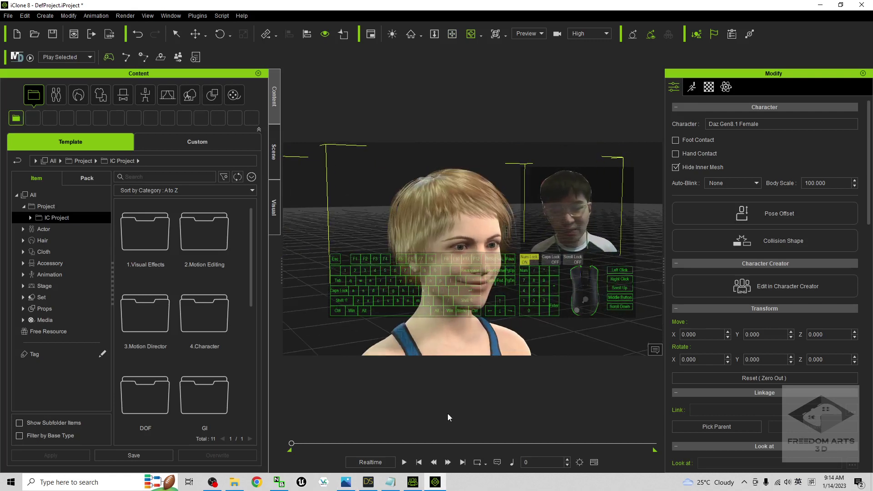
Switch to Character Creator 4 and orbit and pan the view onto the T-posed avatar's head
click(412, 483)
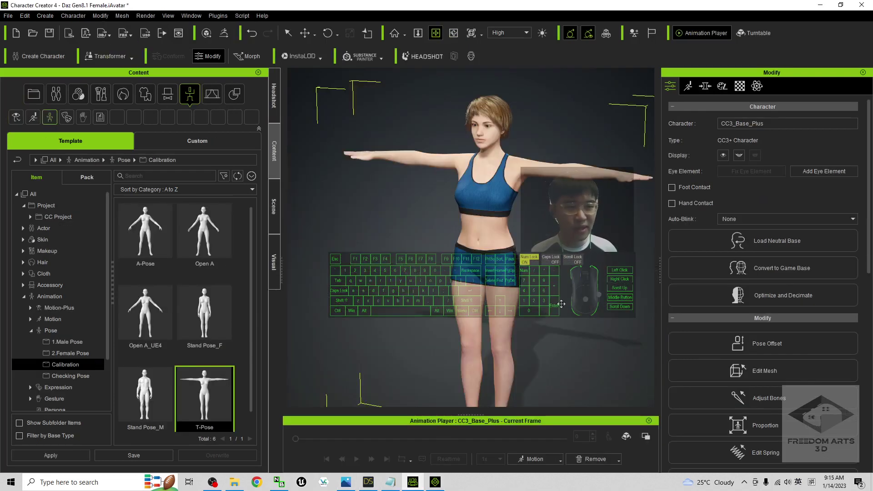
drag(560, 305, 608, 290)
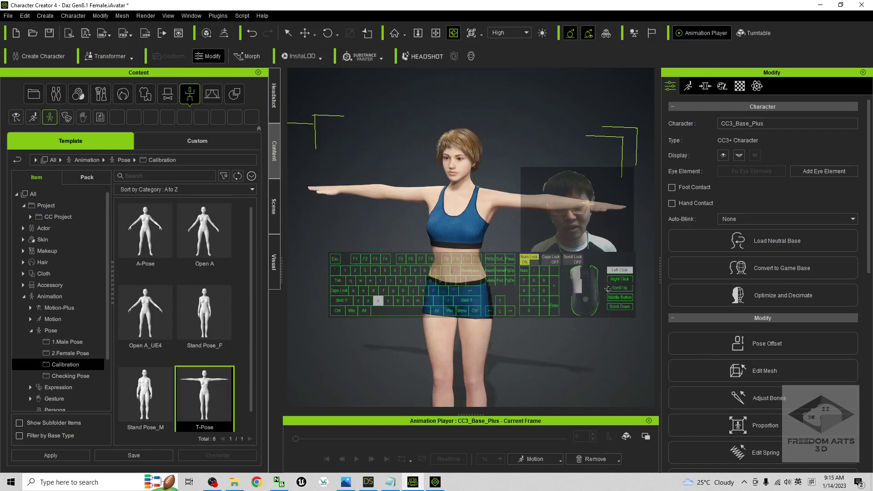
scroll(476, 170, up, 4)
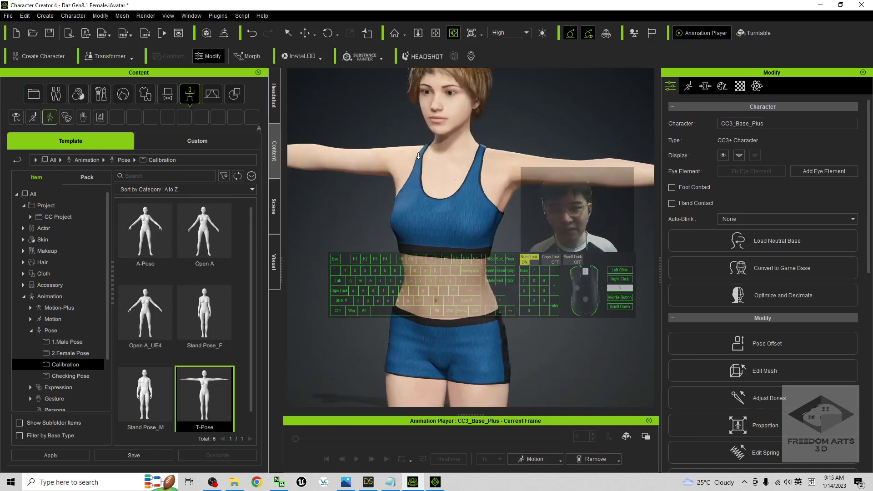
mouse_move(476, 171)
mouse_down()
mouse_move(510, 345)
mouse_move(327, 331)
mouse_up()
scroll(493, 245, up, 4)
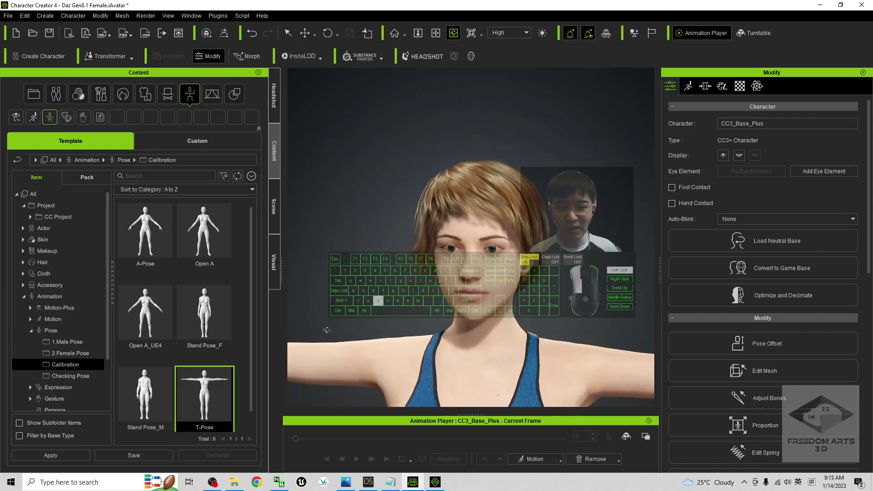